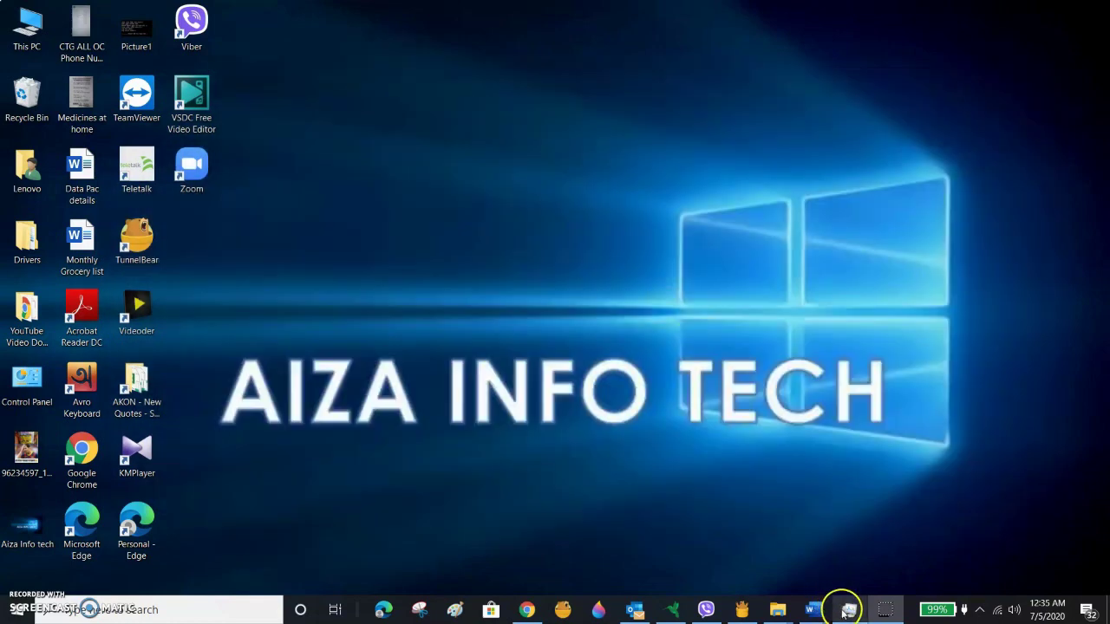
Step: Restore Task Manager to show running processes sorted by memory use
left_click(845, 607)
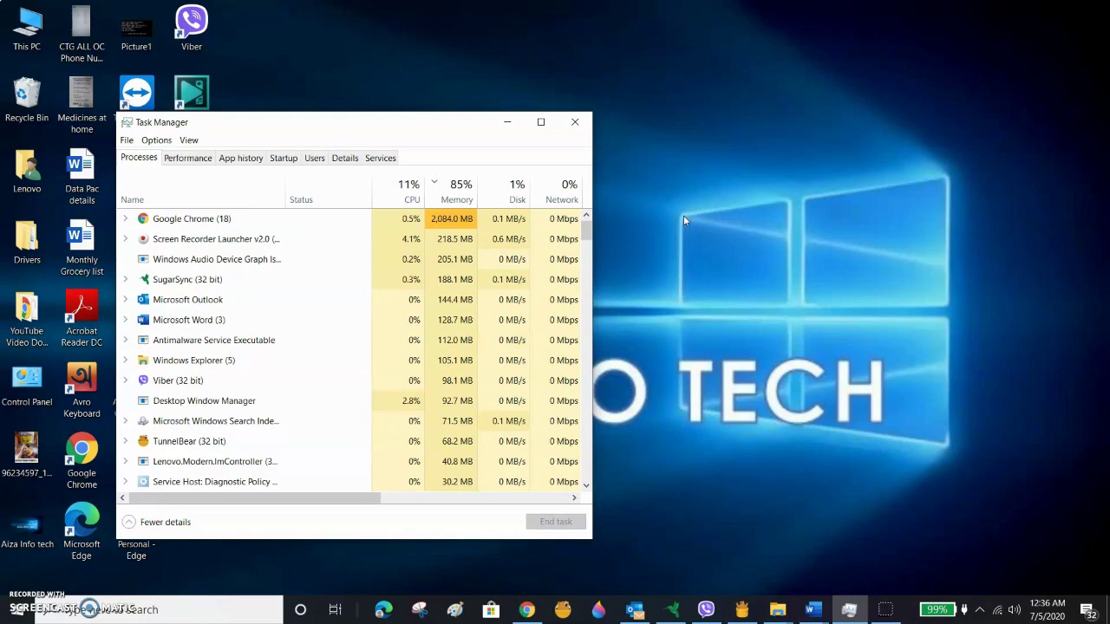
Step: Minimize Task Manager after confirming memory use is at 85%
left_click(515, 127)
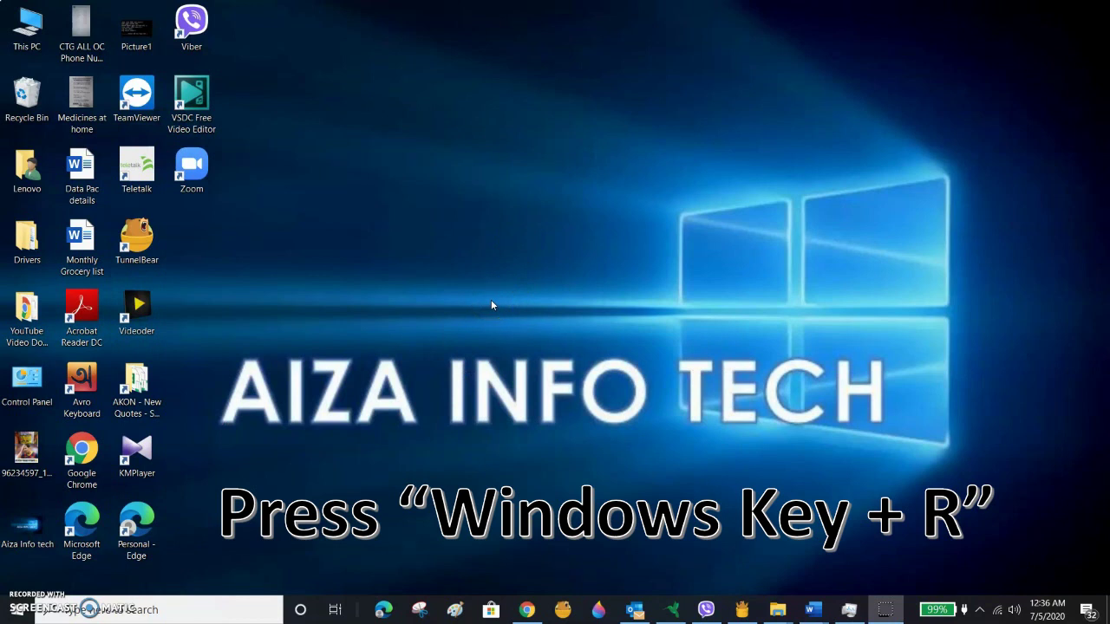
Step: Run regedit from the Run dialog to launch Registry Editor
key("super+r")
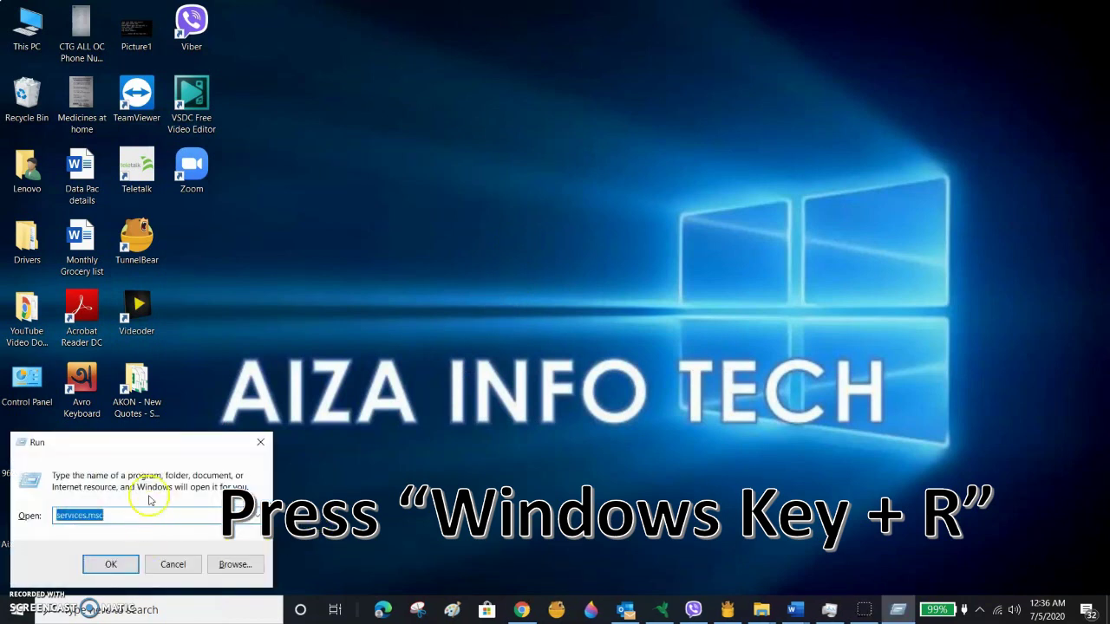
left_click(255, 517)
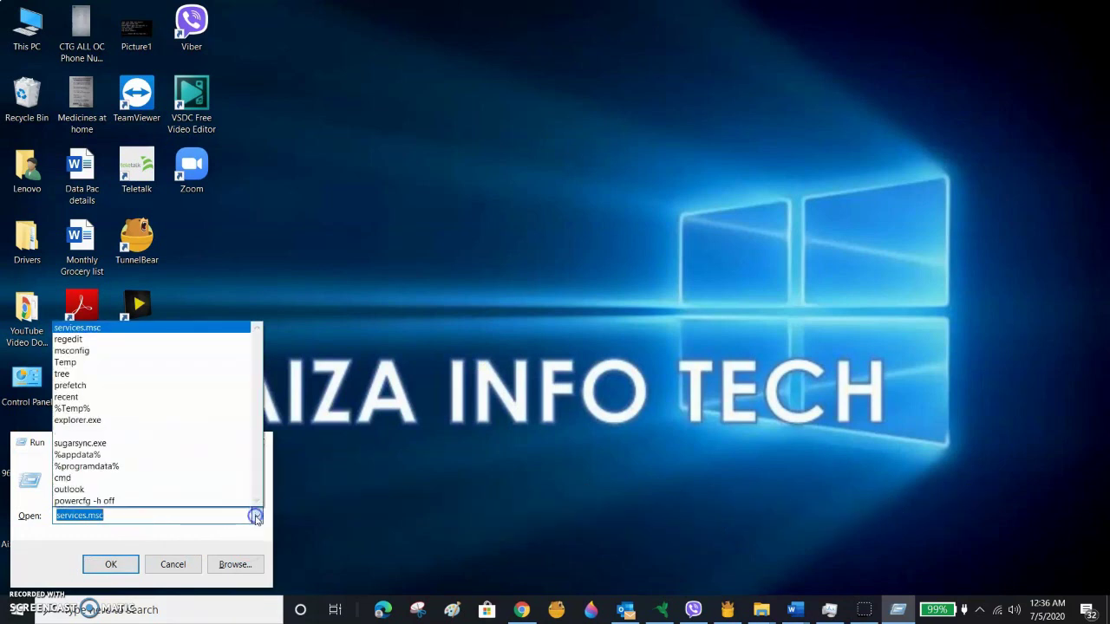
left_click(171, 344)
left_click(90, 516)
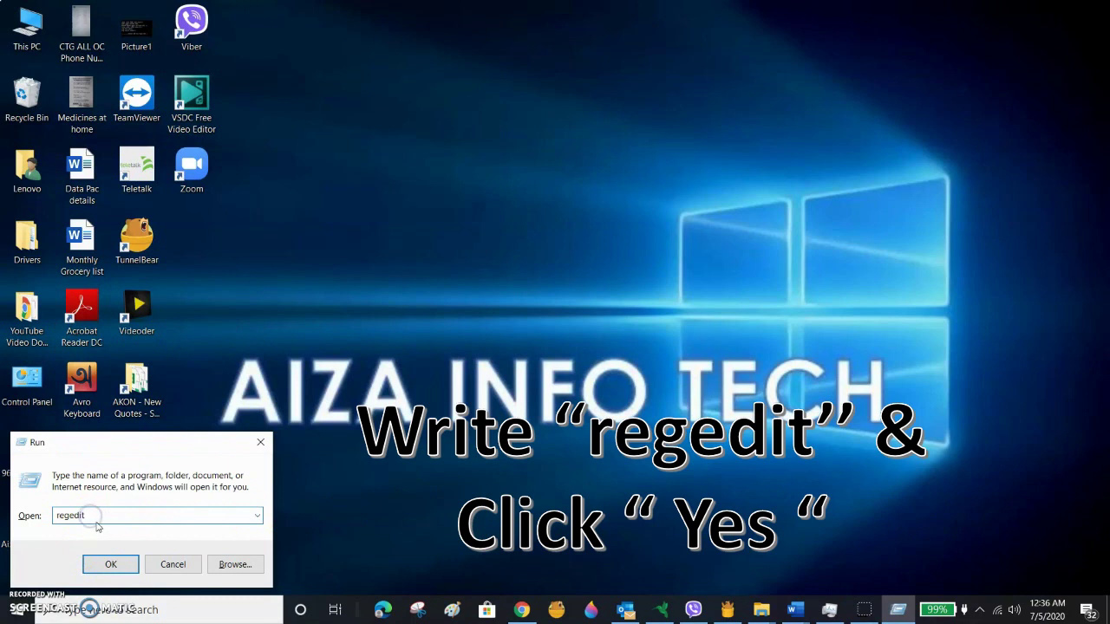
left_click_drag(87, 516, 50, 516)
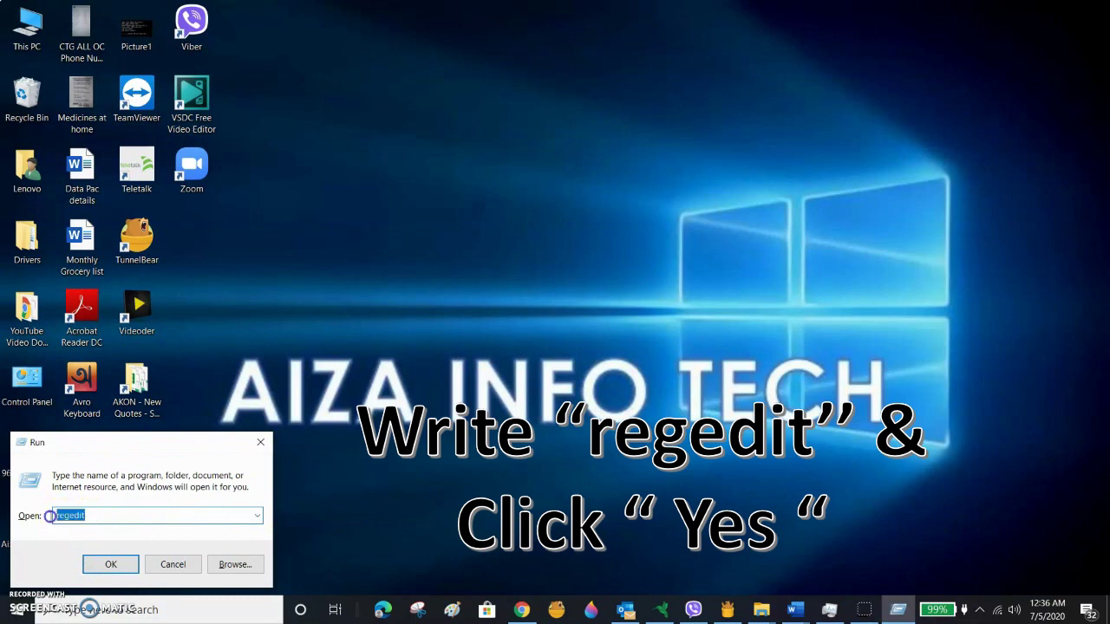
type("regedit")
left_click(399, 323)
left_click(113, 565)
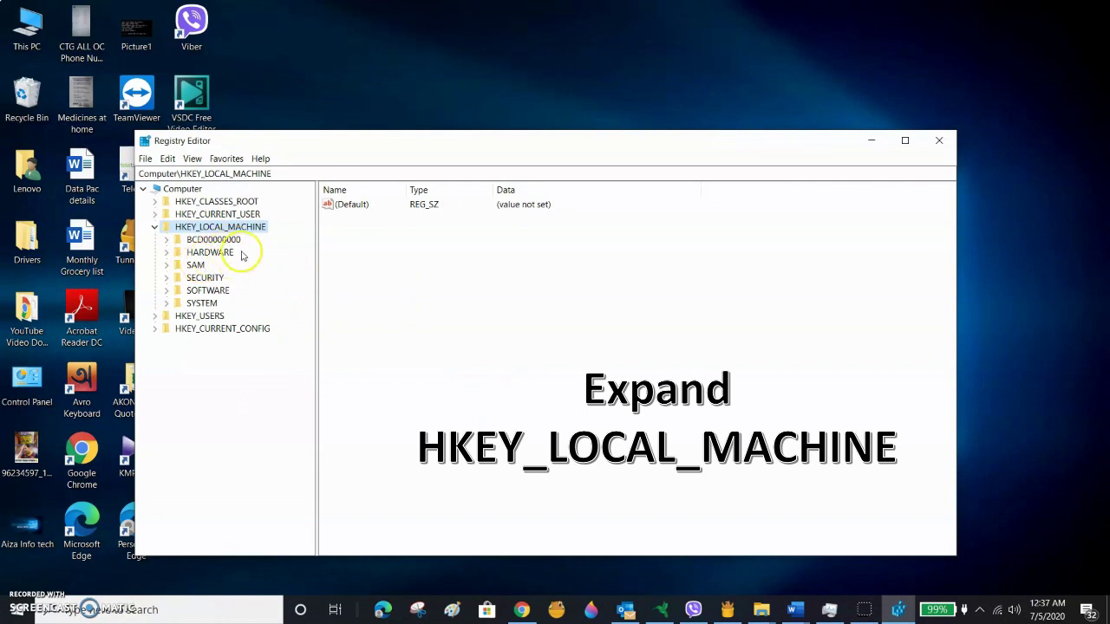
Step: Expand HKEY_LOCAL_MACHINE\SYSTEM\ControlSet001 to reveal its Services subkey
left_click(154, 227)
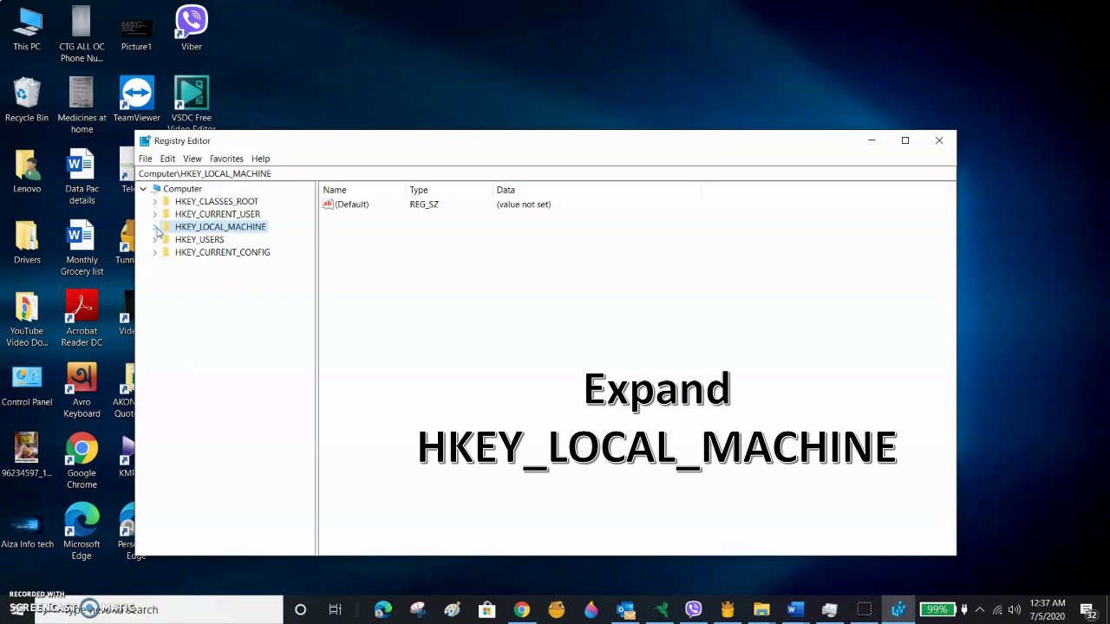
left_click(156, 227)
left_click(155, 227)
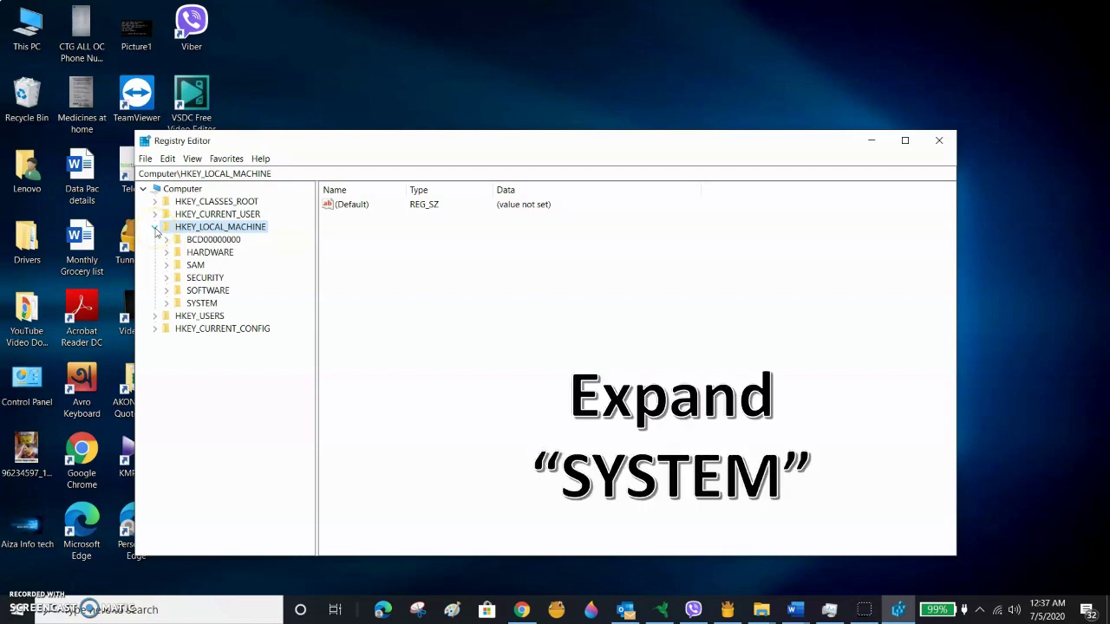
left_click(167, 302)
left_click(167, 303)
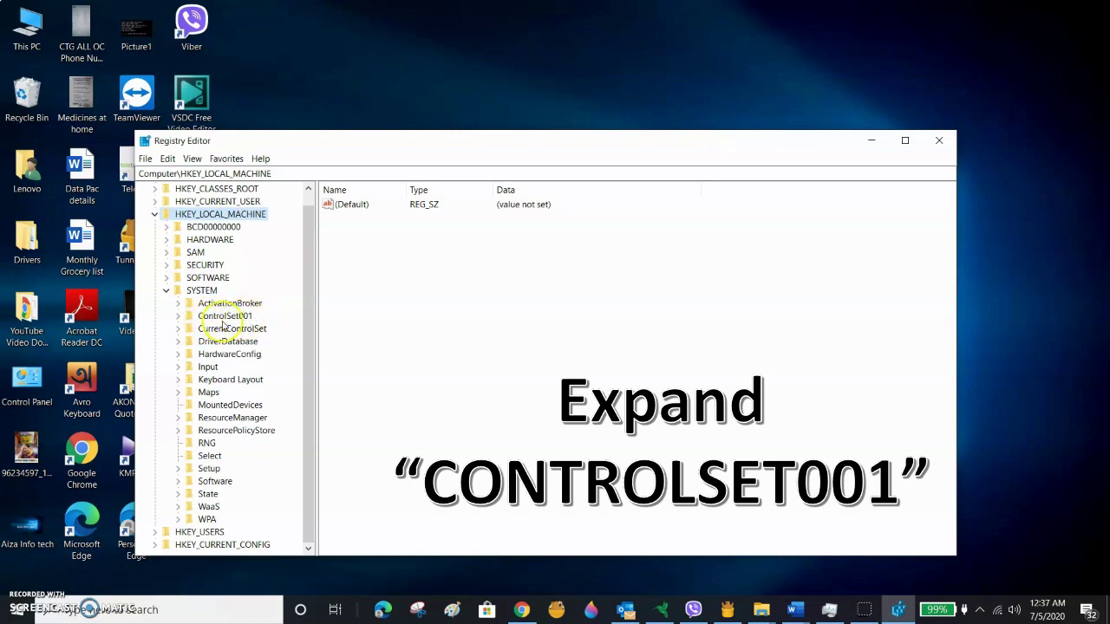
left_click(179, 317)
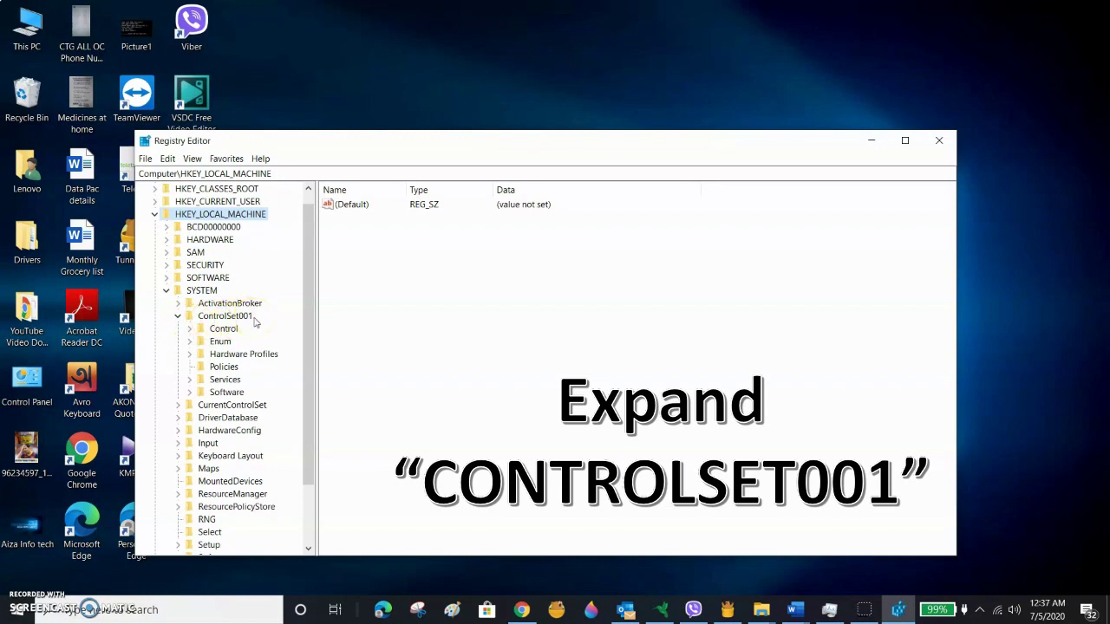
Step: Expand ControlSet001\Services and select the Ndu service key
left_click(191, 381)
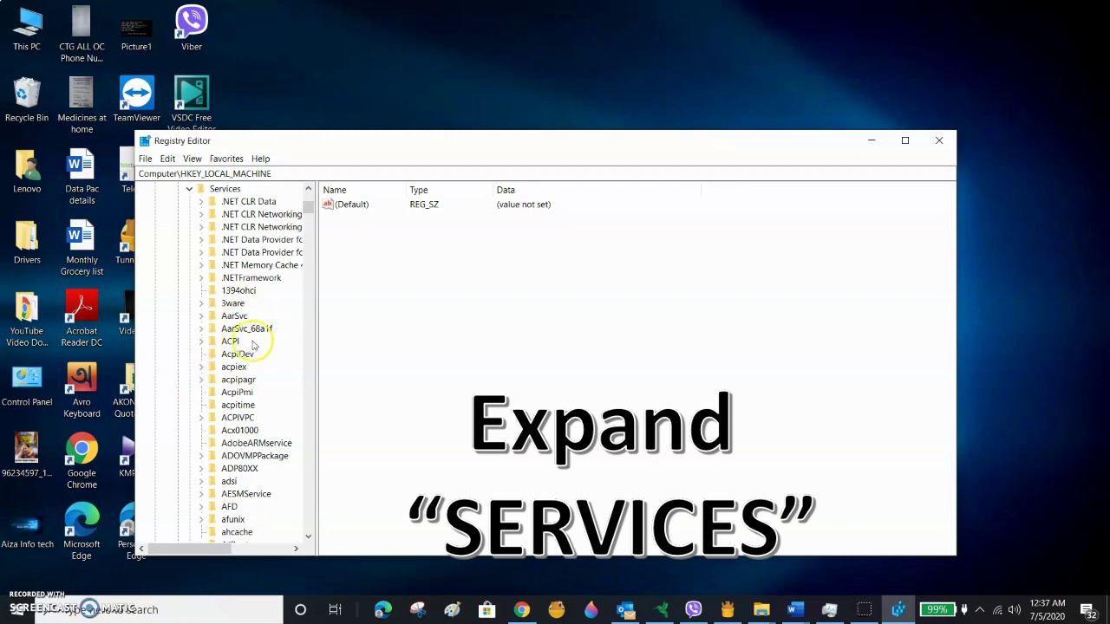
scroll(270, 336, "down", 10)
scroll(268, 357, "down", 20)
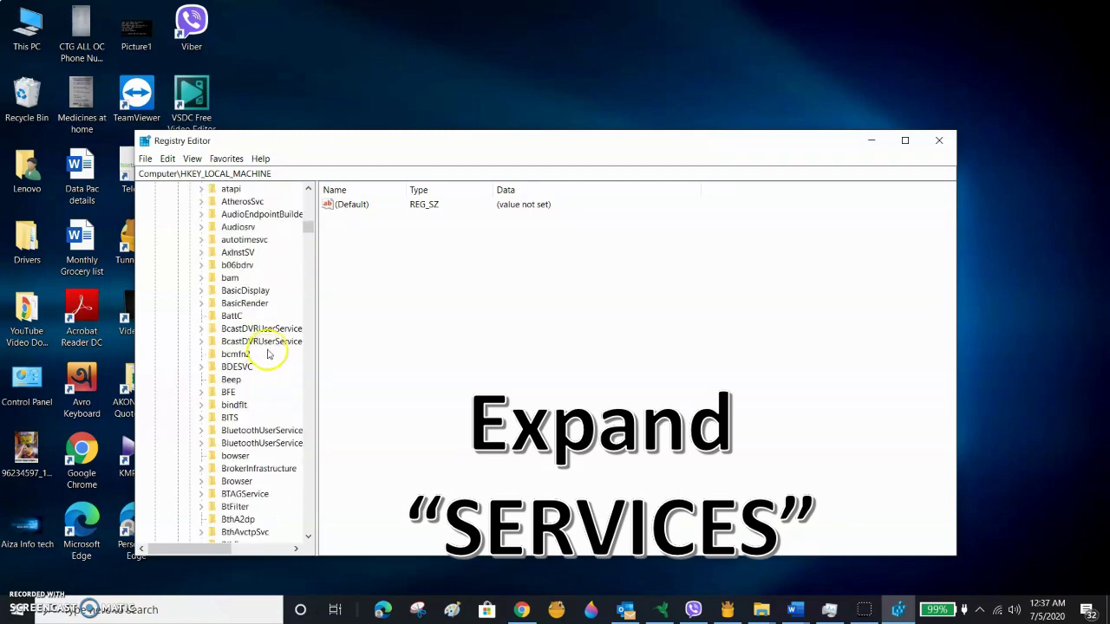
left_click_drag(310, 268, 318, 365)
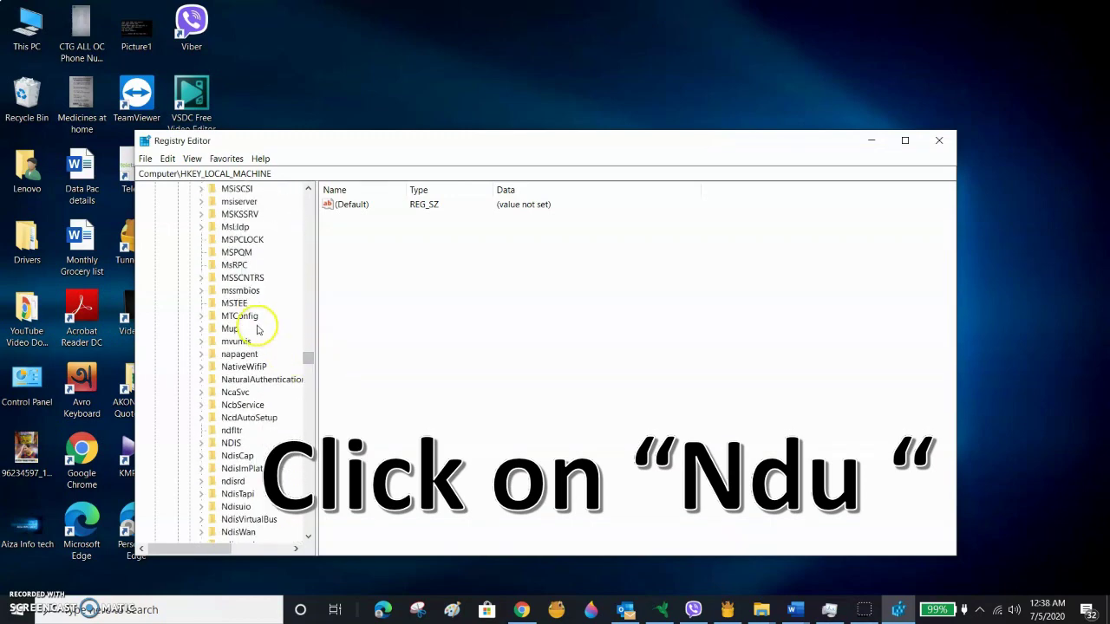
scroll(259, 325, "down", 4)
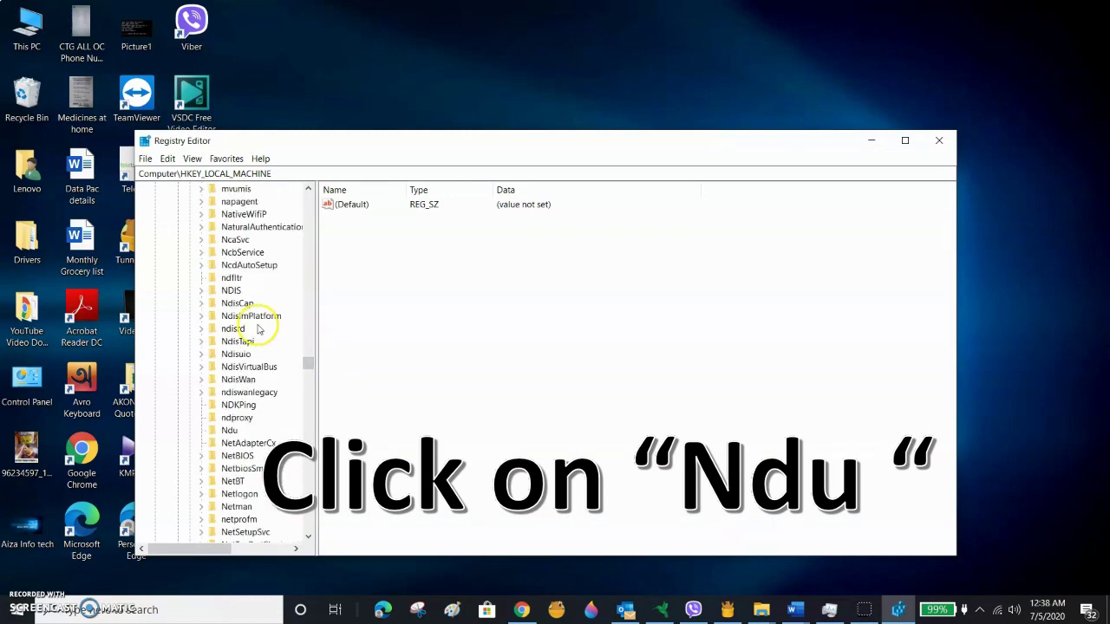
left_click(229, 431)
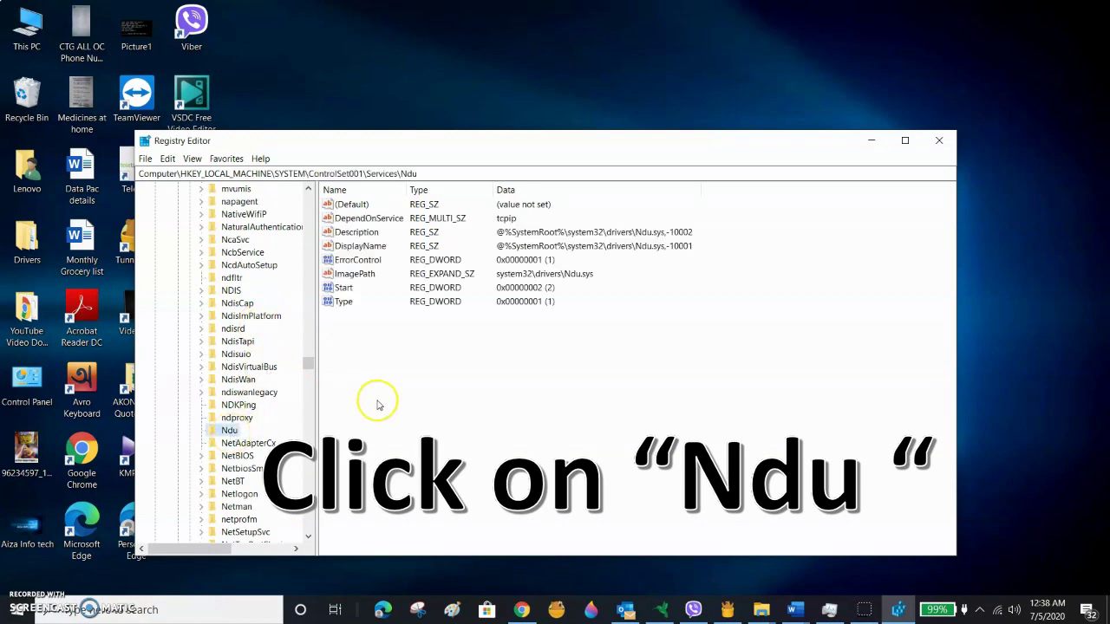
Step: Change the Ndu key's Start value data from 2 to 4
left_click(347, 289)
left_click(345, 303)
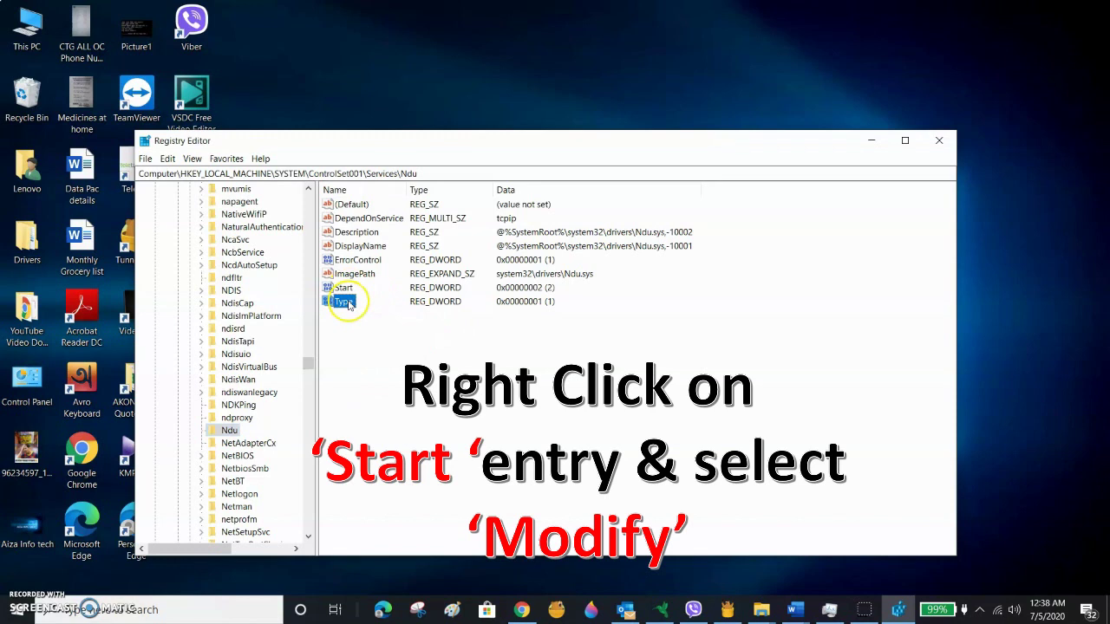
left_click(347, 288)
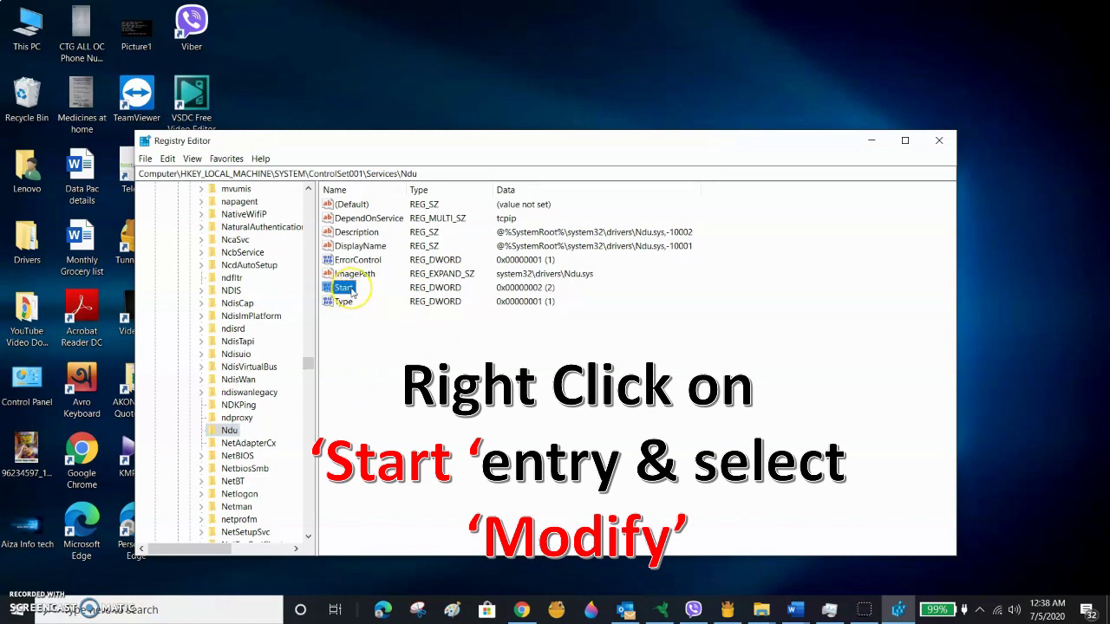
right_click(353, 293)
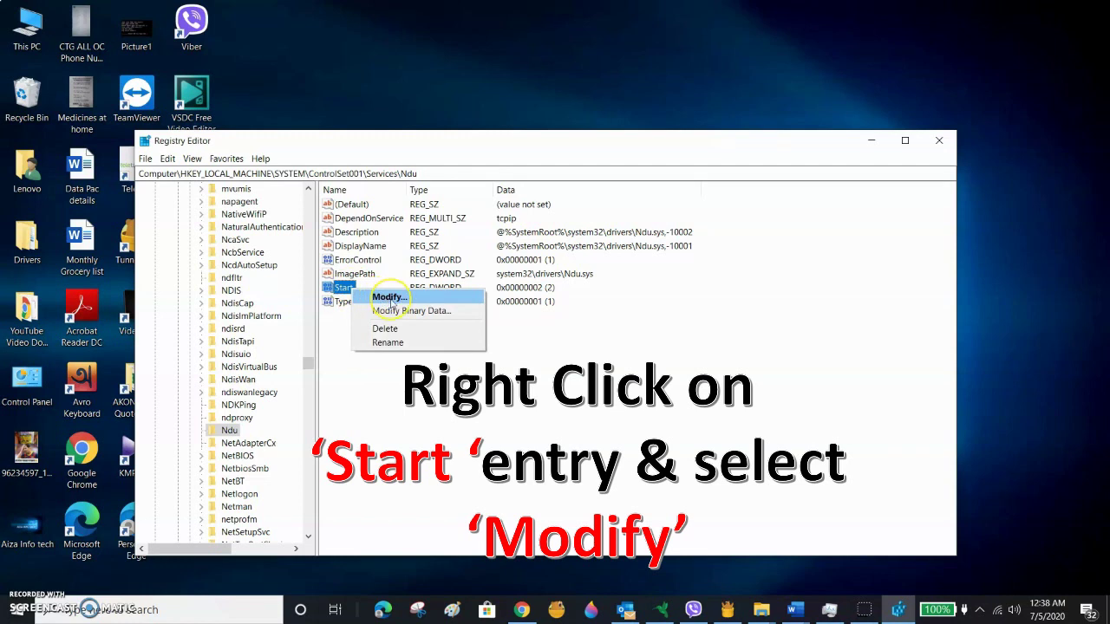
left_click(391, 299)
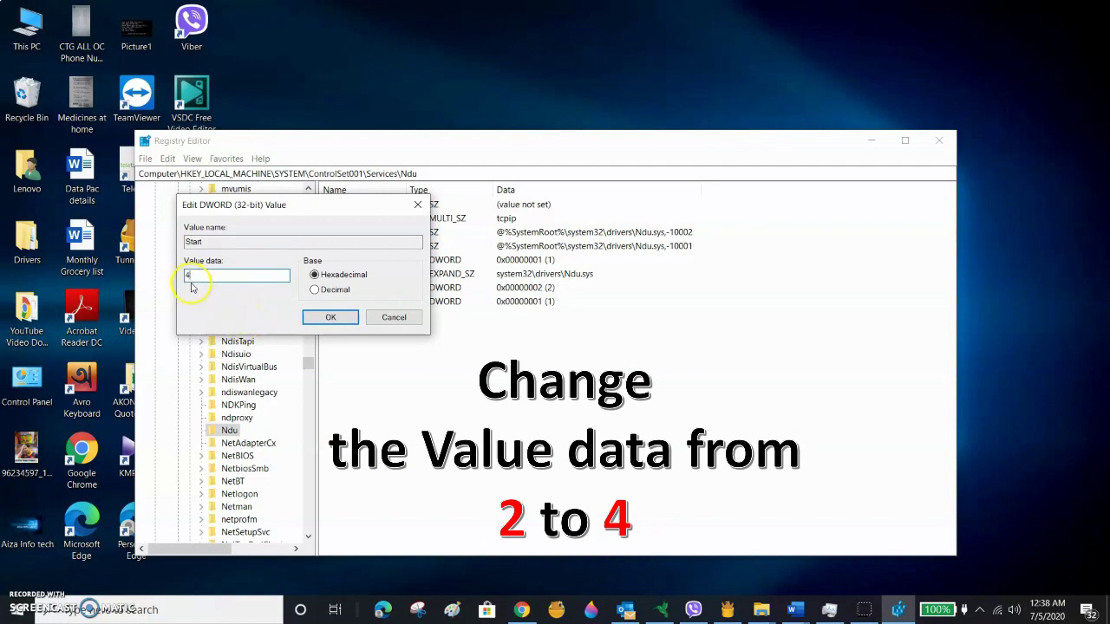
left_click(326, 317)
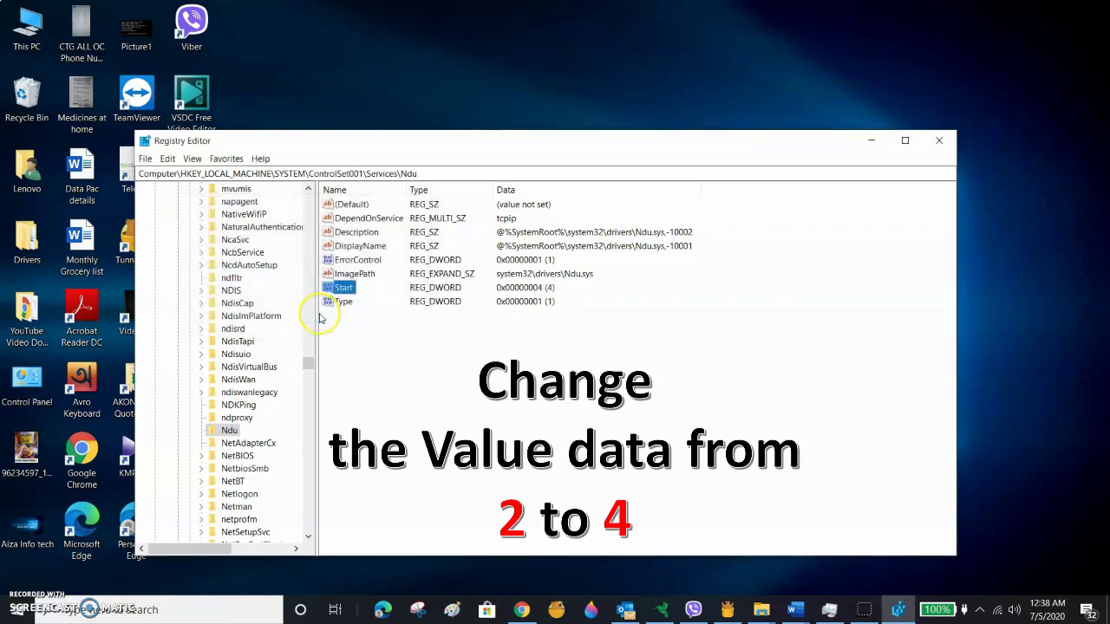
Step: Collapse Services, ControlSet001, SYSTEM and HKEY_LOCAL_MACHINE, then close Registry Editor
scroll(236, 380, "up", 20)
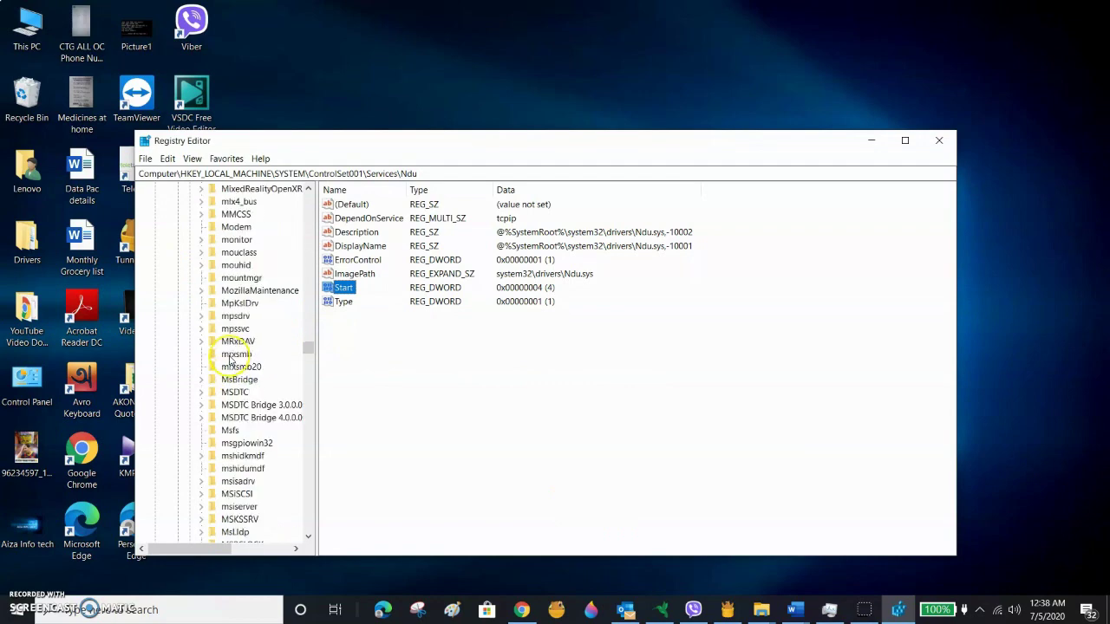
scroll(229, 361, "up", 20)
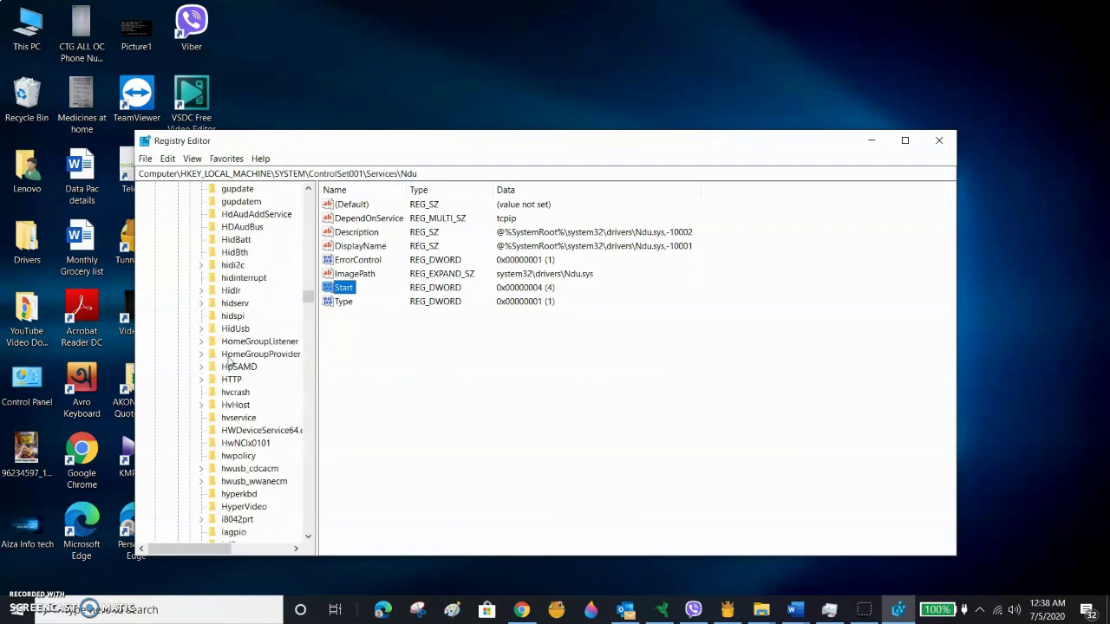
left_click_drag(303, 297, 308, 199)
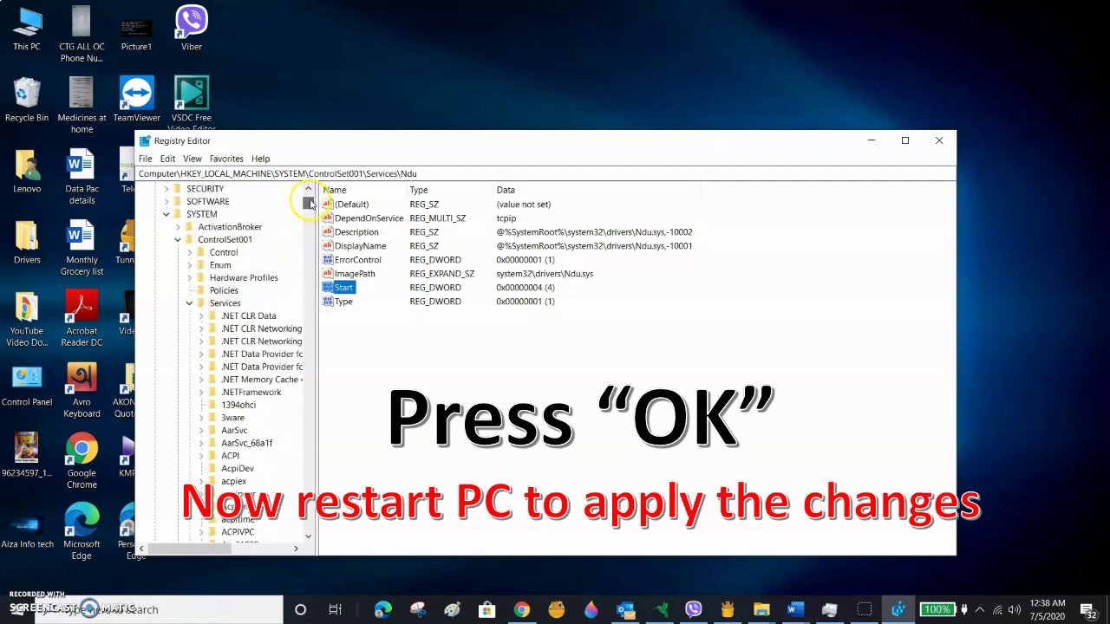
left_click(190, 303)
left_click(179, 240)
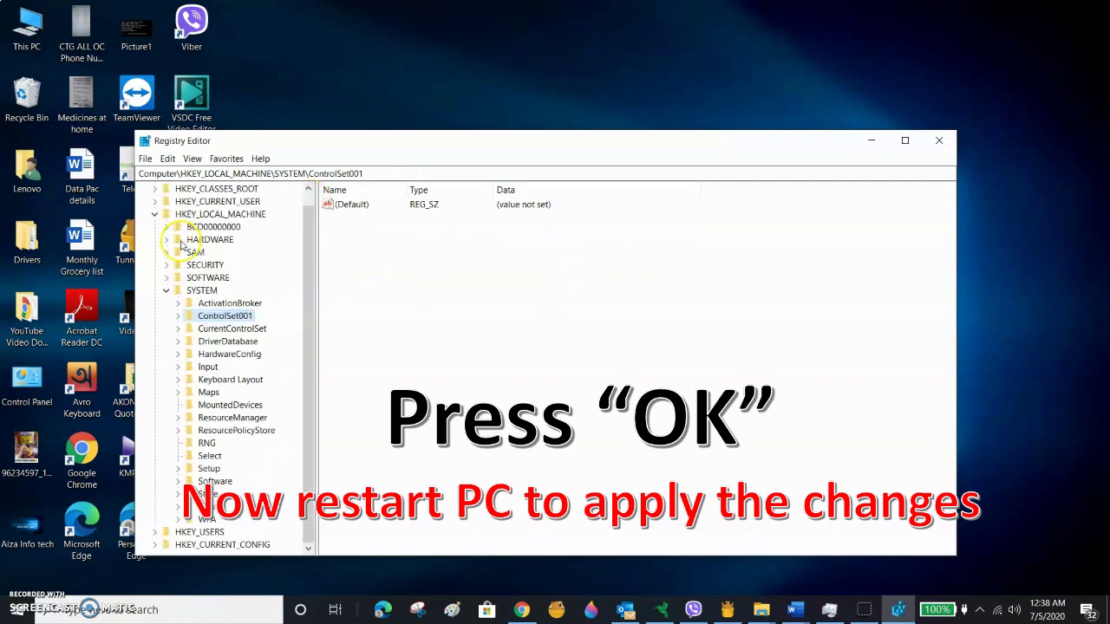
left_click(167, 291)
left_click(155, 226)
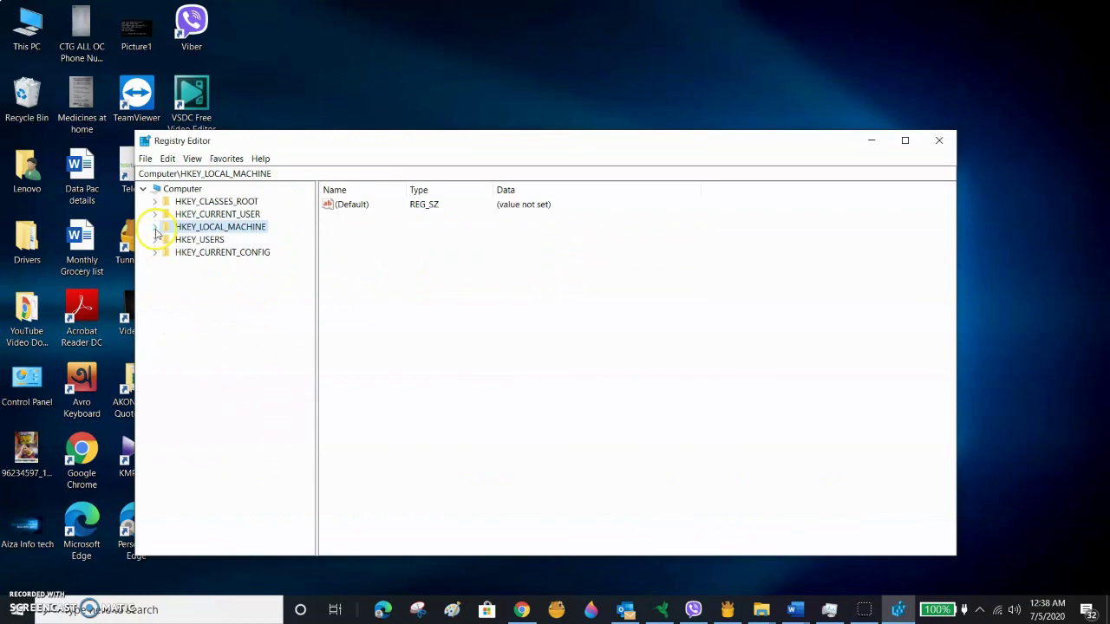
left_click(939, 140)
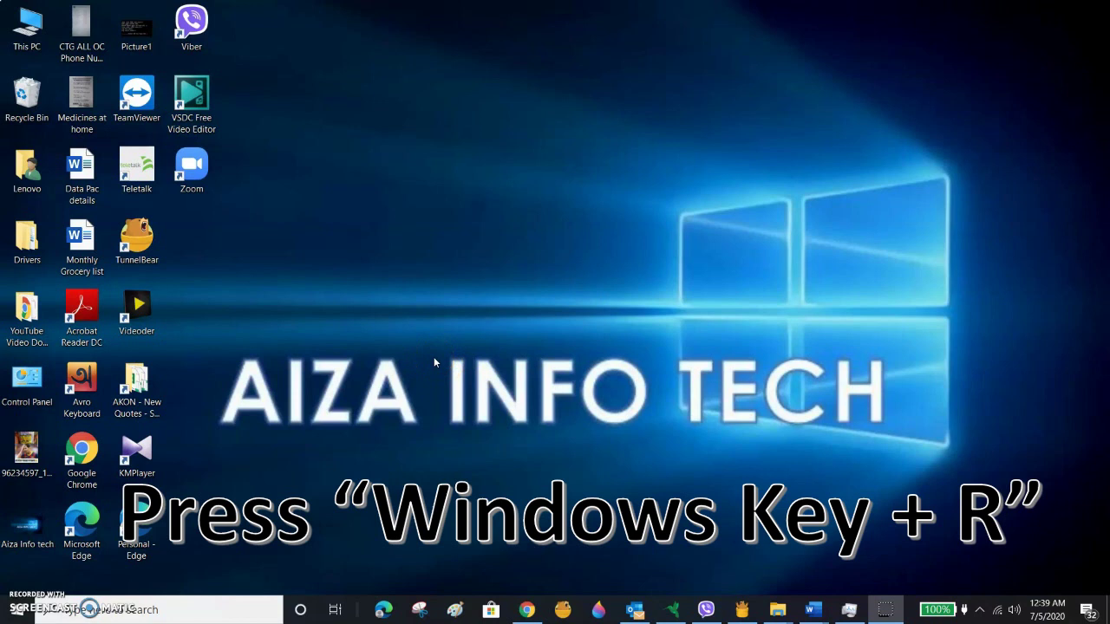
Step: Relaunch Registry Editor via regedit and expand HKEY_LOCAL_MACHINE to show SYSTEM
key("super+r")
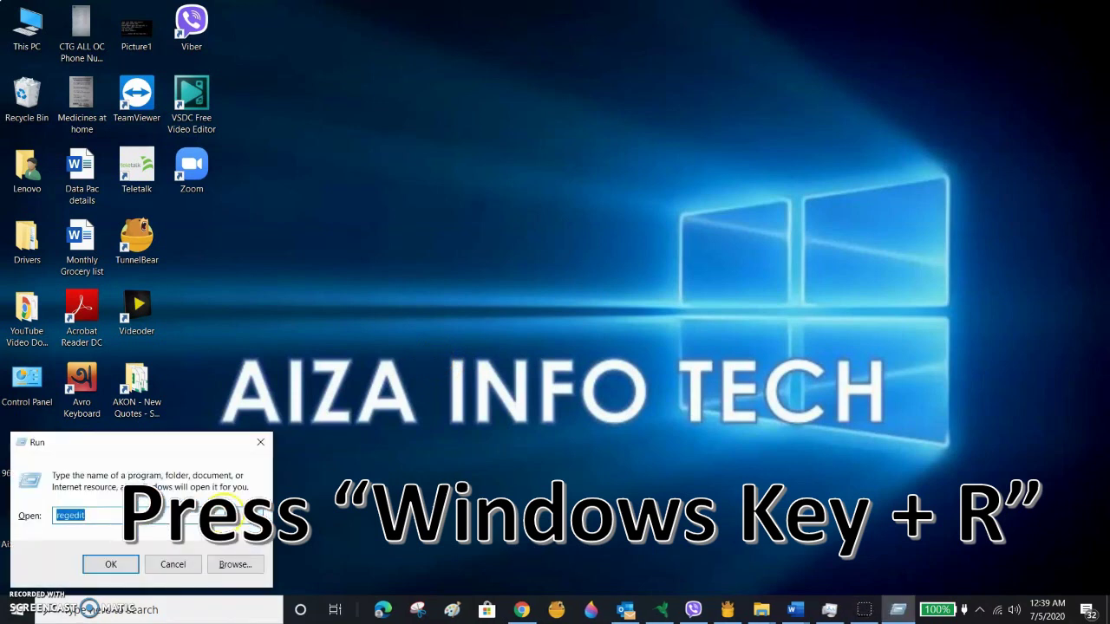
left_click(182, 516)
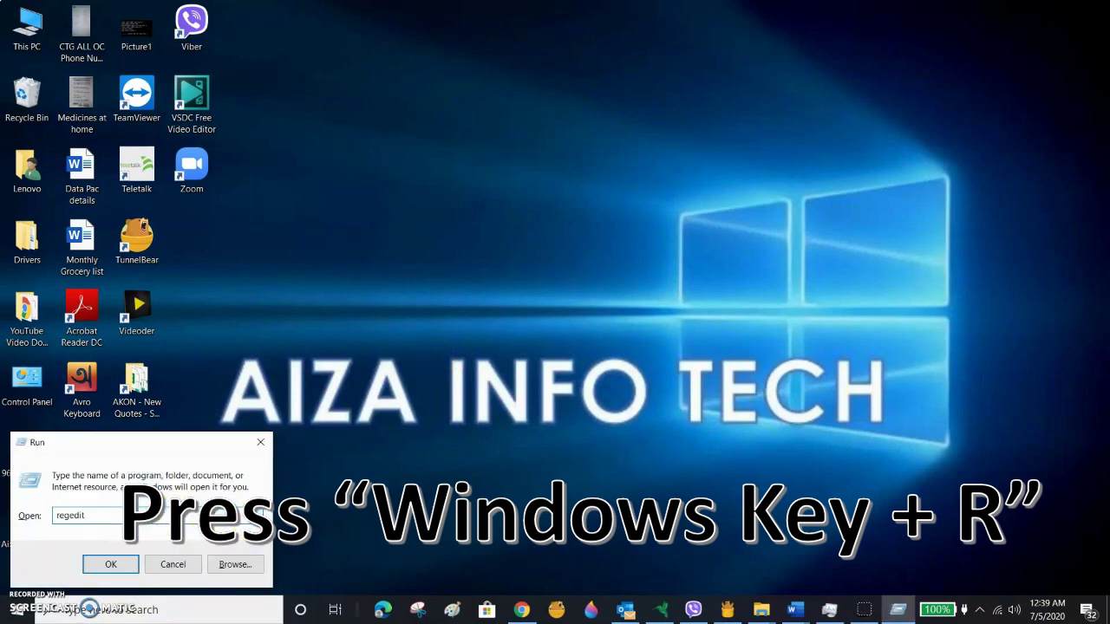
left_click(110, 564)
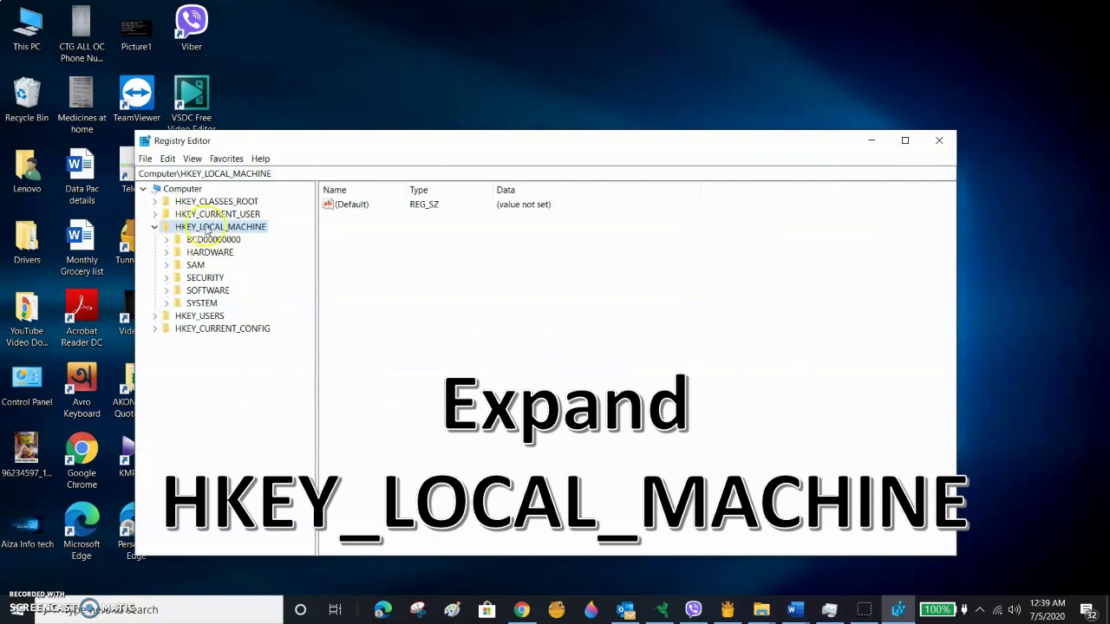
left_click(155, 228)
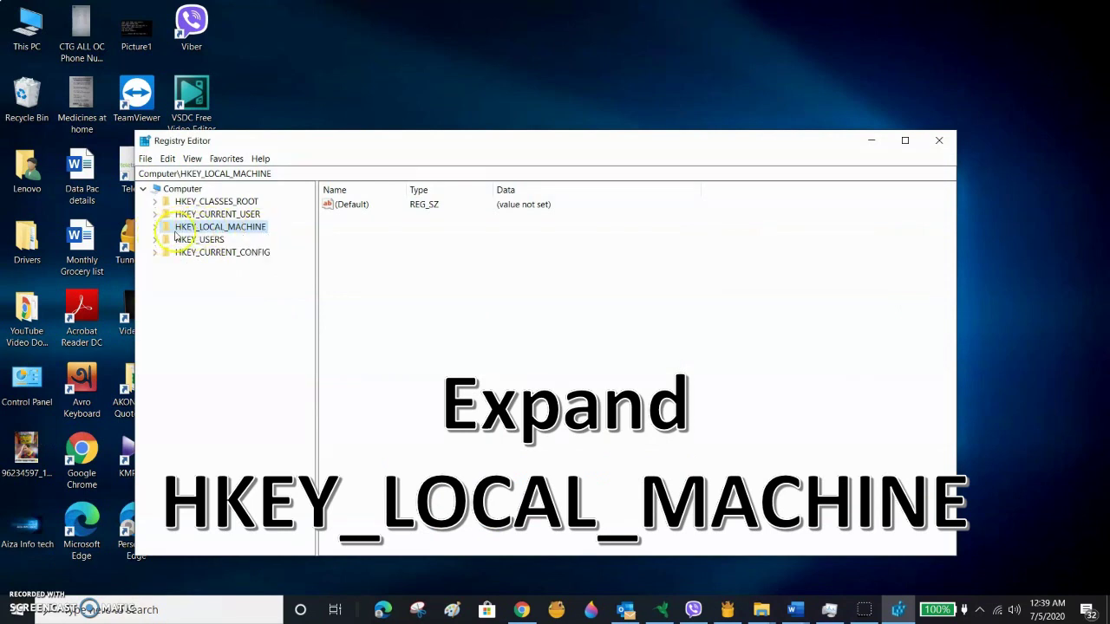
left_click(154, 228)
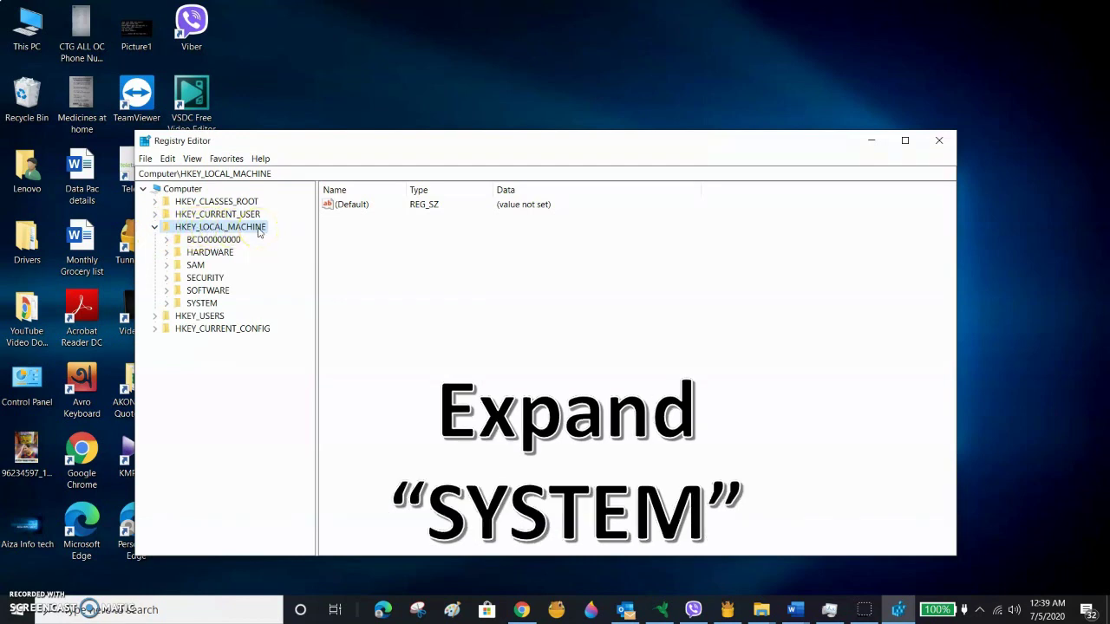
Step: Expand SYSTEM > CurrentControlSet > Control > Session Manager in the key tree
left_click(167, 303)
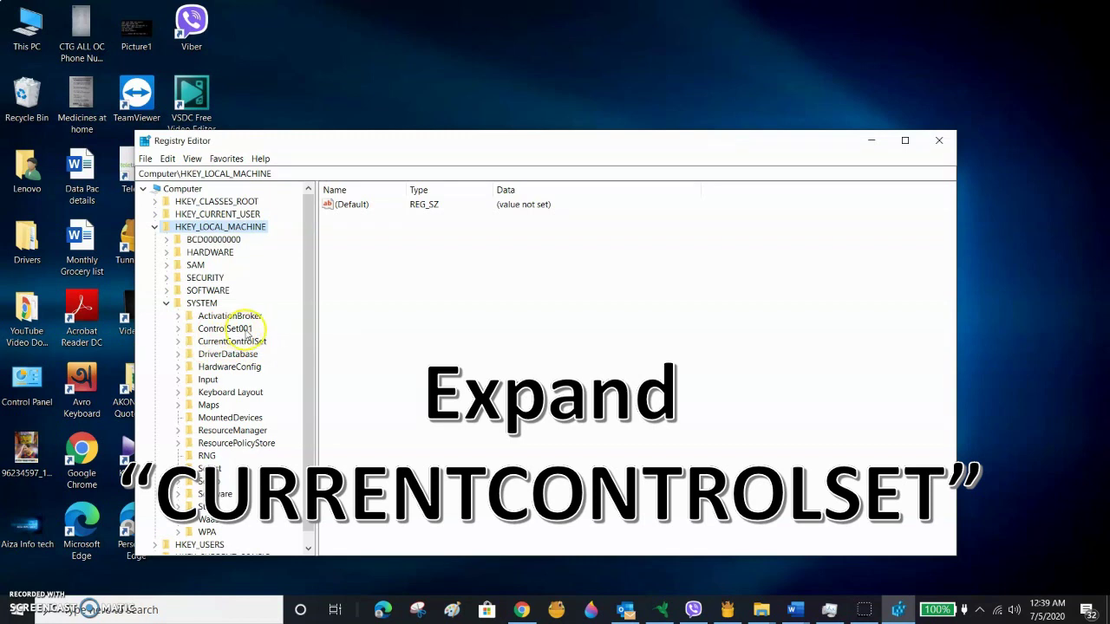
left_click(178, 340)
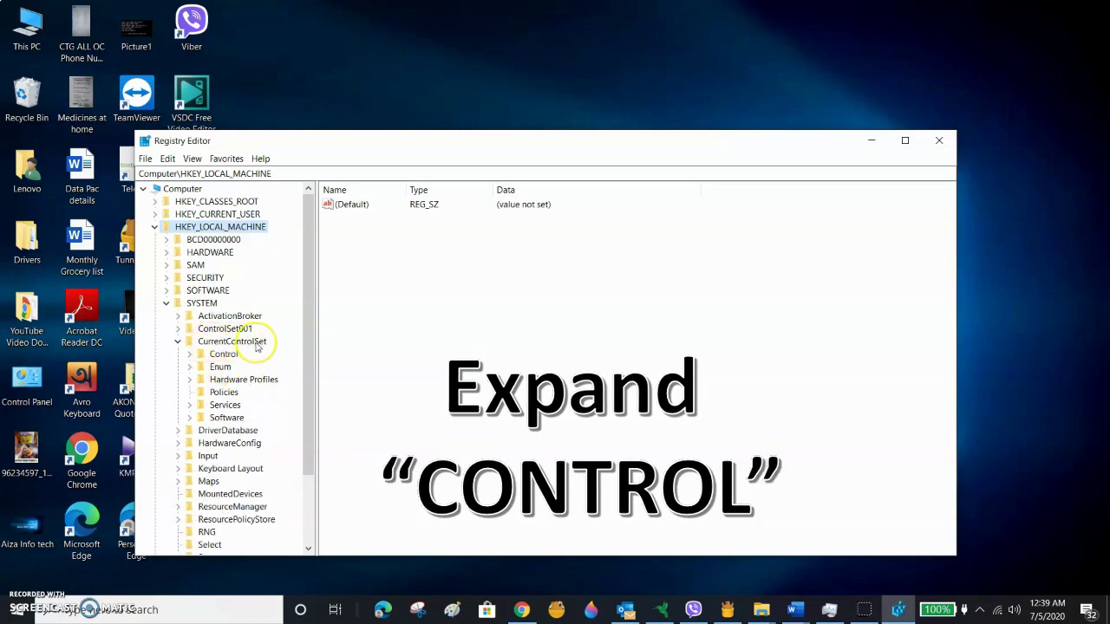
left_click(189, 356)
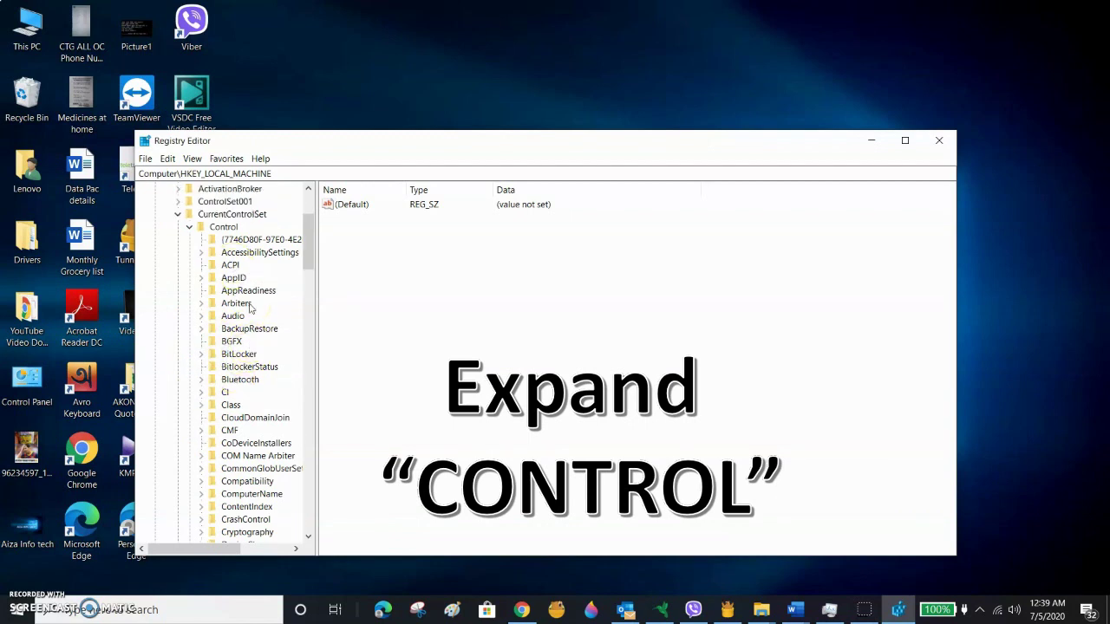
scroll(250, 308, "down", 5)
scroll(256, 319, "down", 20)
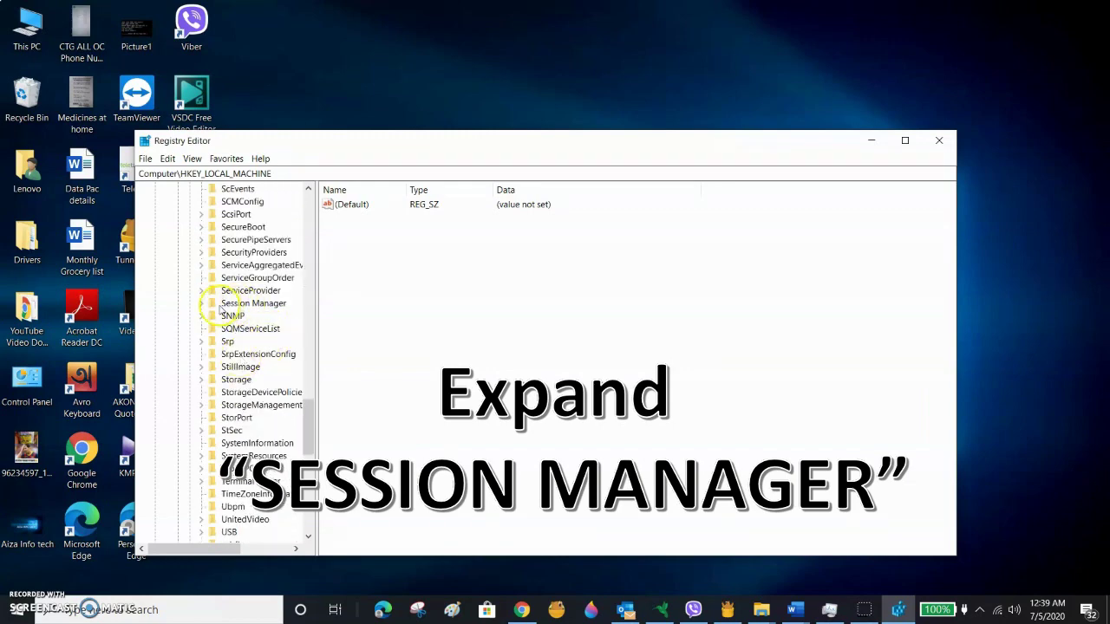
left_click(200, 304)
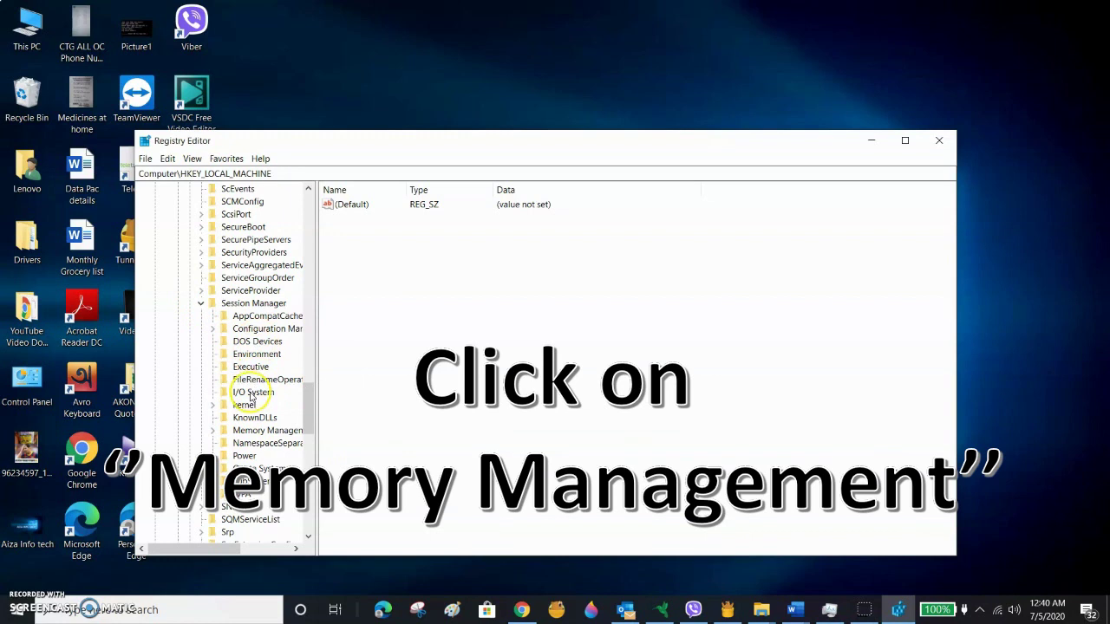
Step: Open the Memory Management key and select ClearPageFileAtShutdown, currently 0
left_click(212, 431)
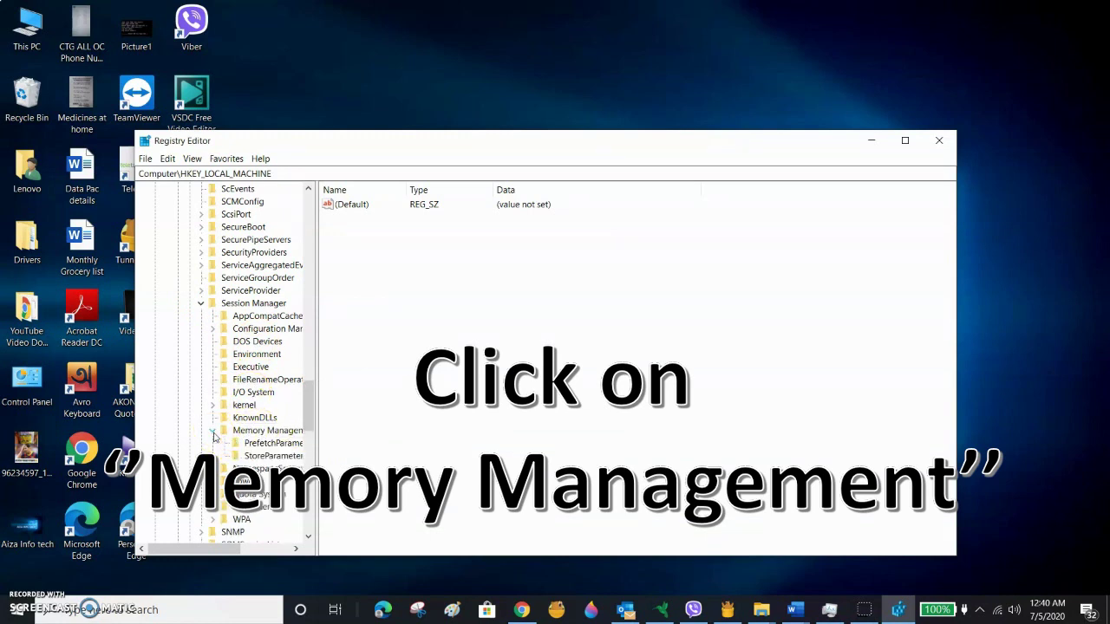
left_click(252, 433)
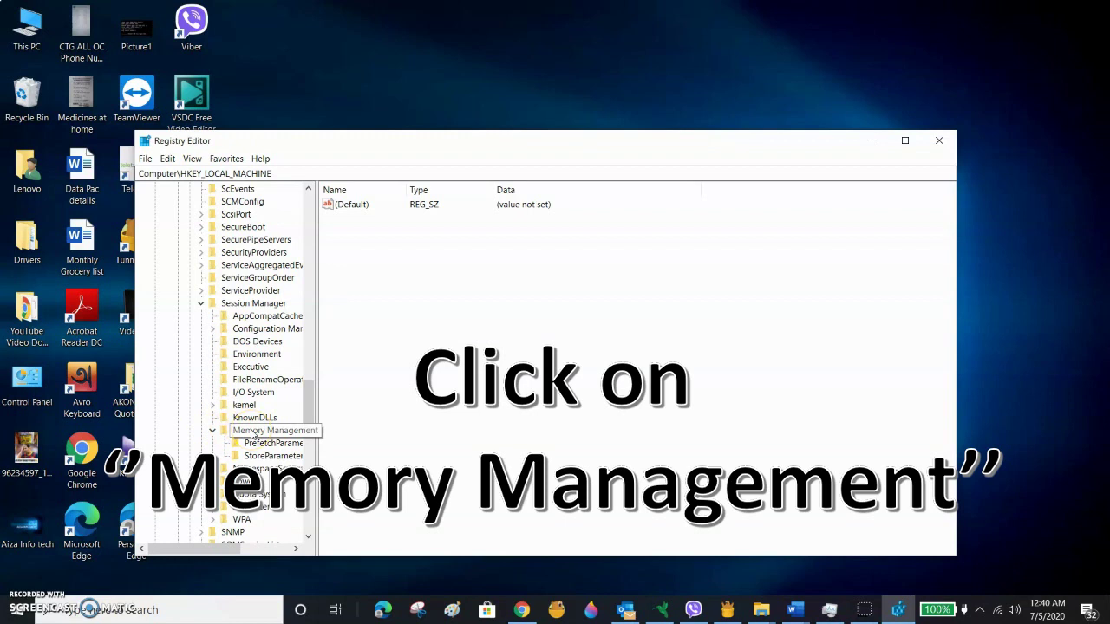
left_click(251, 433)
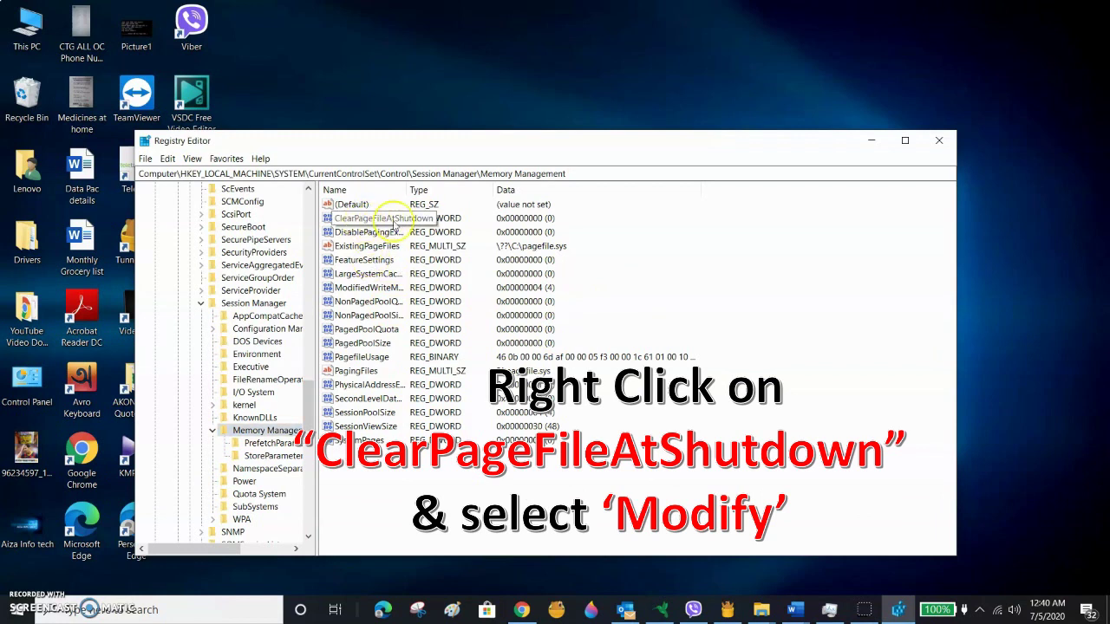
left_click(380, 220)
Step: Change ClearPageFileAtShutdown's value data from 0 to 1
right_click(386, 223)
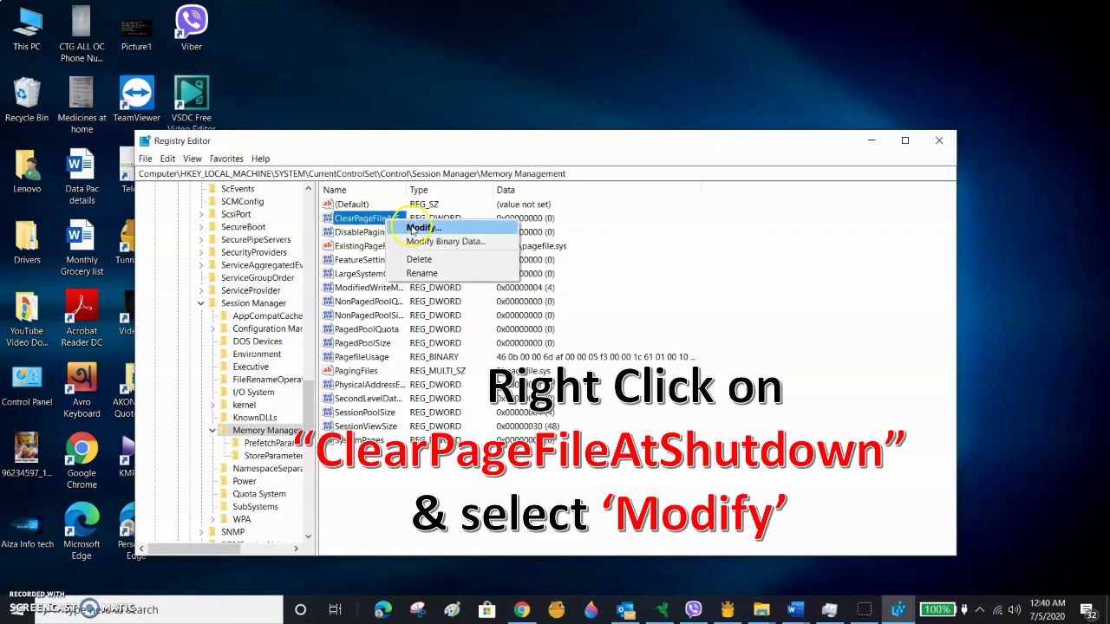
left_click(414, 228)
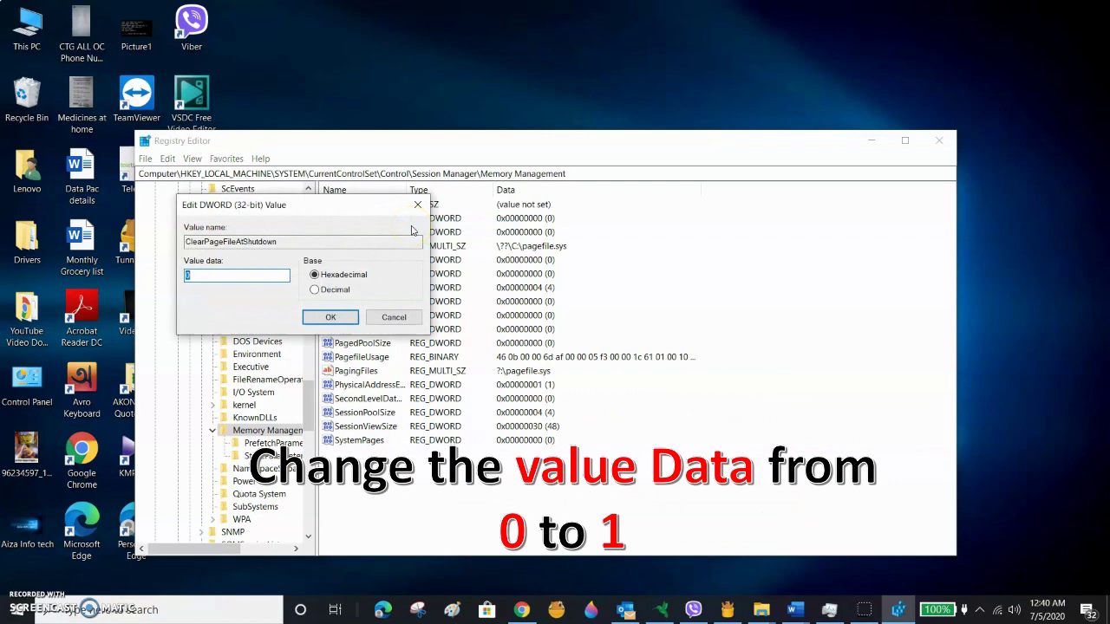
left_click(196, 275)
left_click(330, 318)
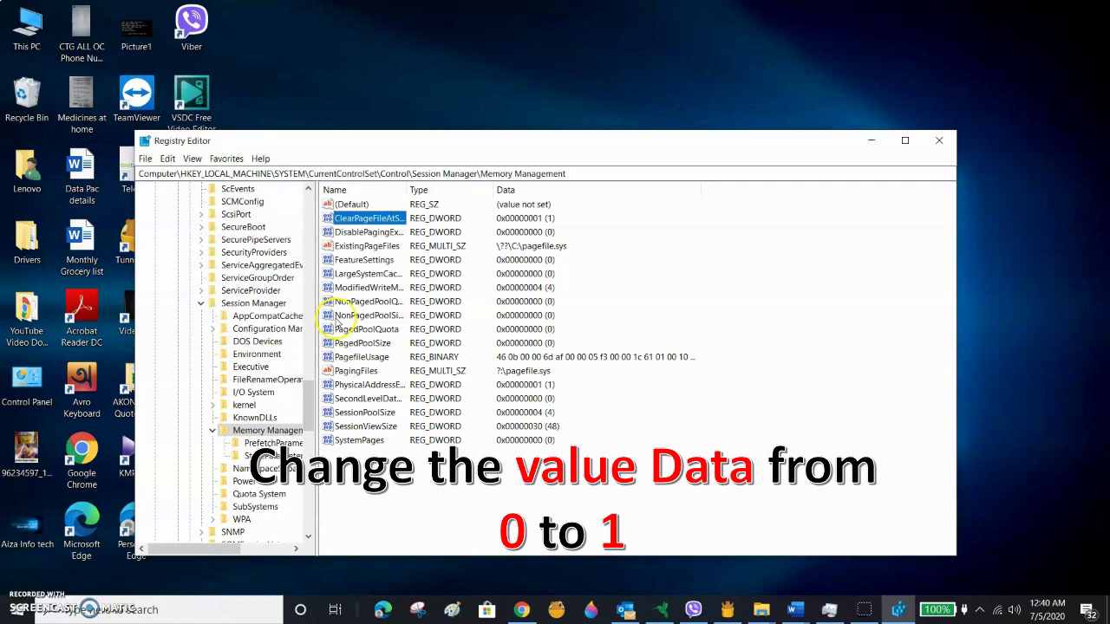
Step: Collapse Memory Management up through HKEY_LOCAL_MACHINE back to the top-level hives
left_click(212, 432)
left_click(202, 303)
scroll(201, 347, "up", 12)
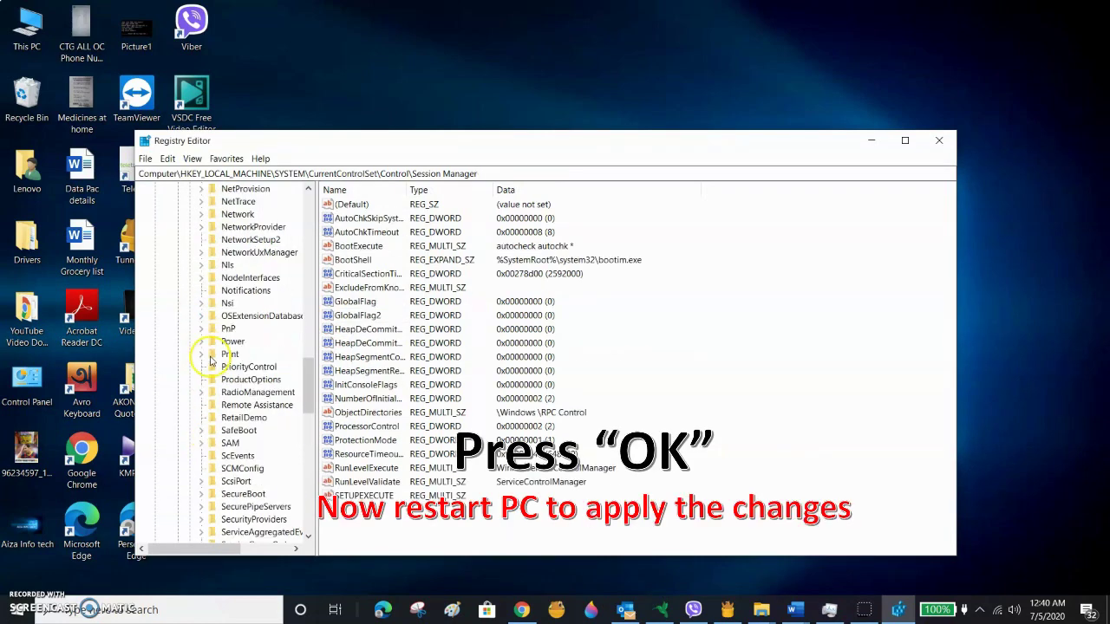
scroll(204, 359, "up", 10)
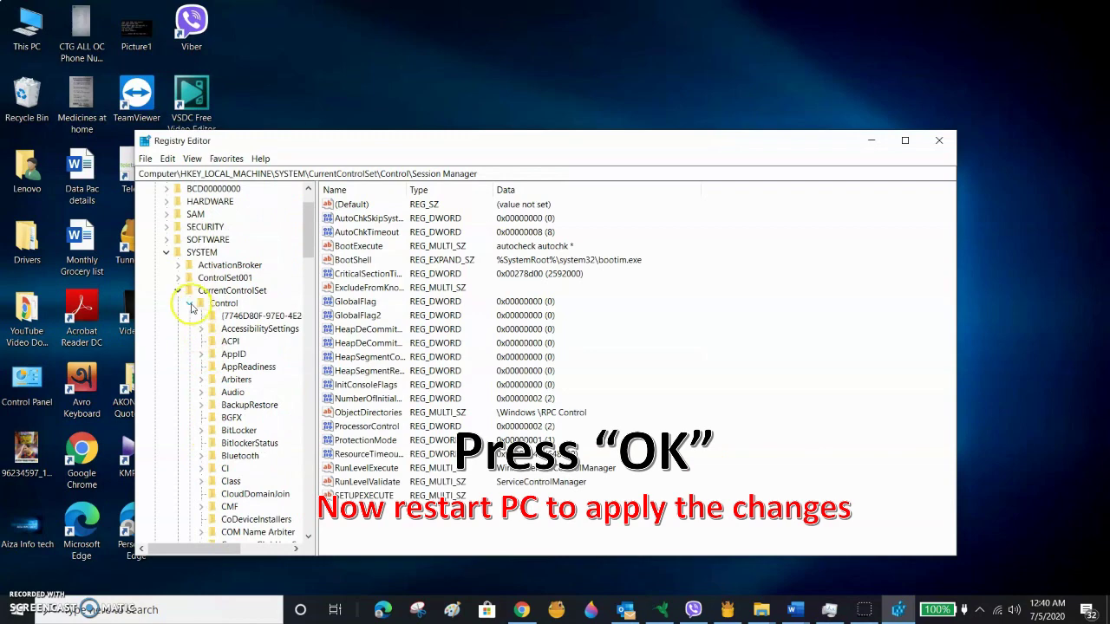
left_click(190, 305)
left_click(178, 290)
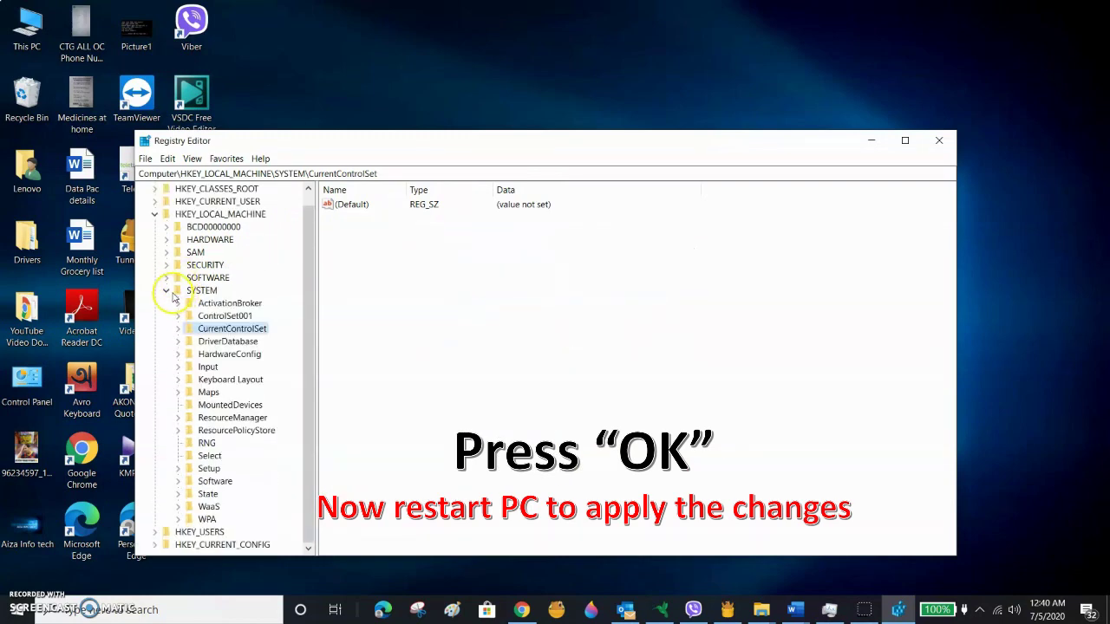
left_click(167, 302)
left_click(154, 226)
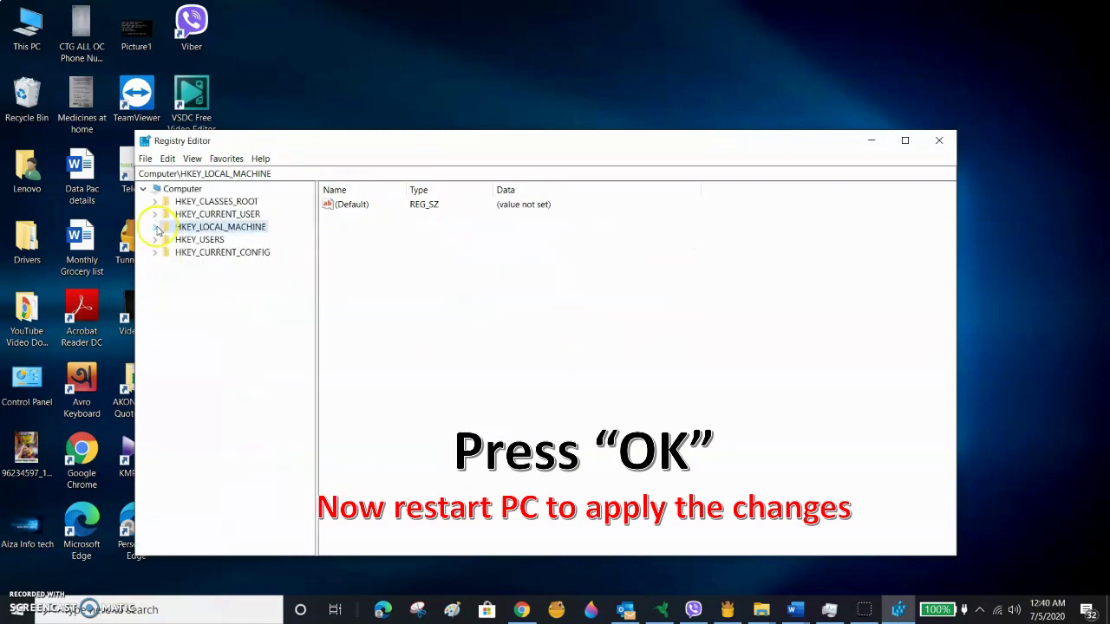
Step: Close Registry Editor and launch services.msc from the Run dialog's command history
left_click(941, 140)
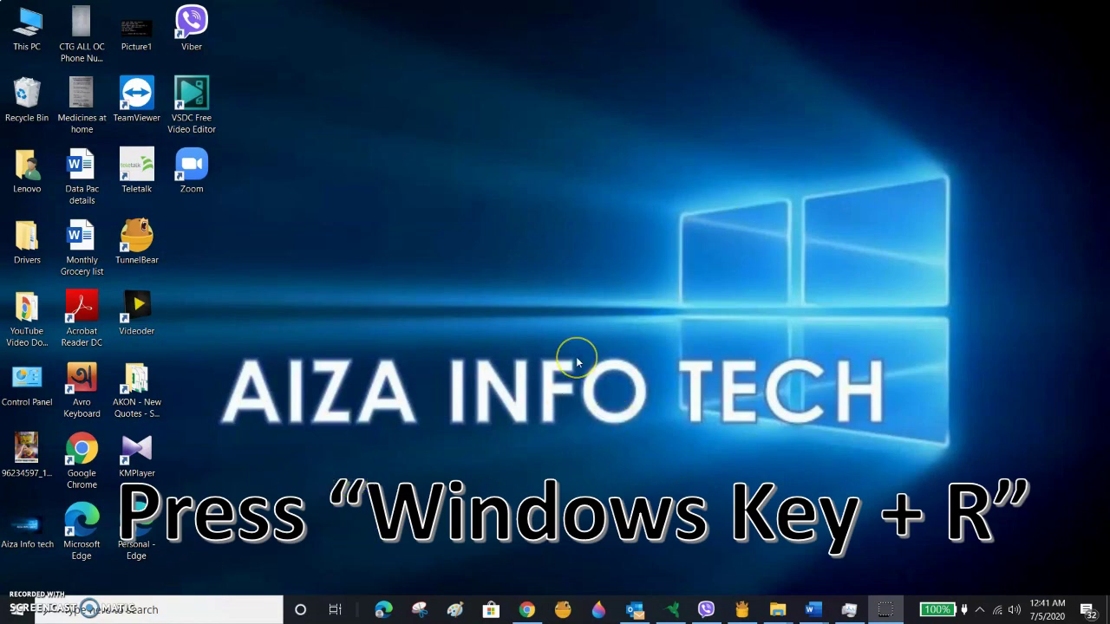
key("super+r")
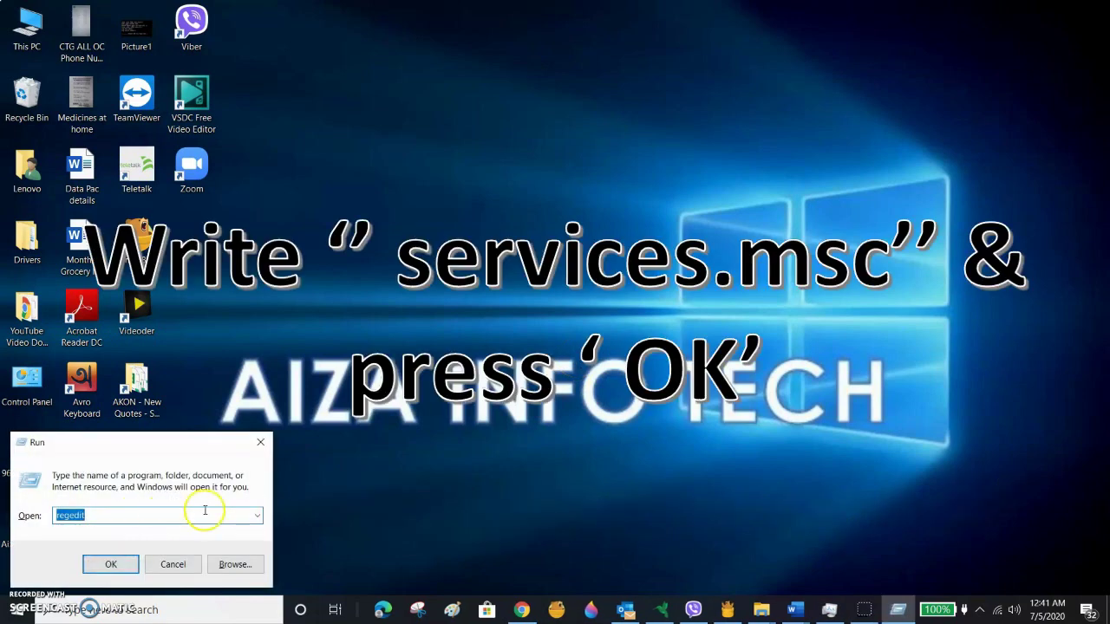
left_click(253, 516)
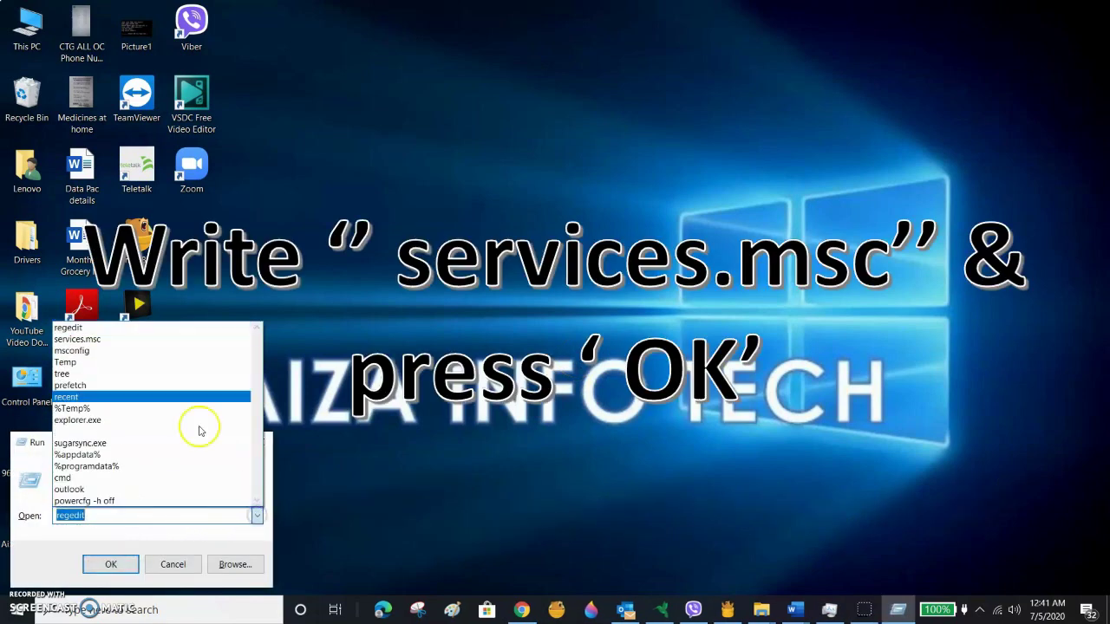
left_click(139, 344)
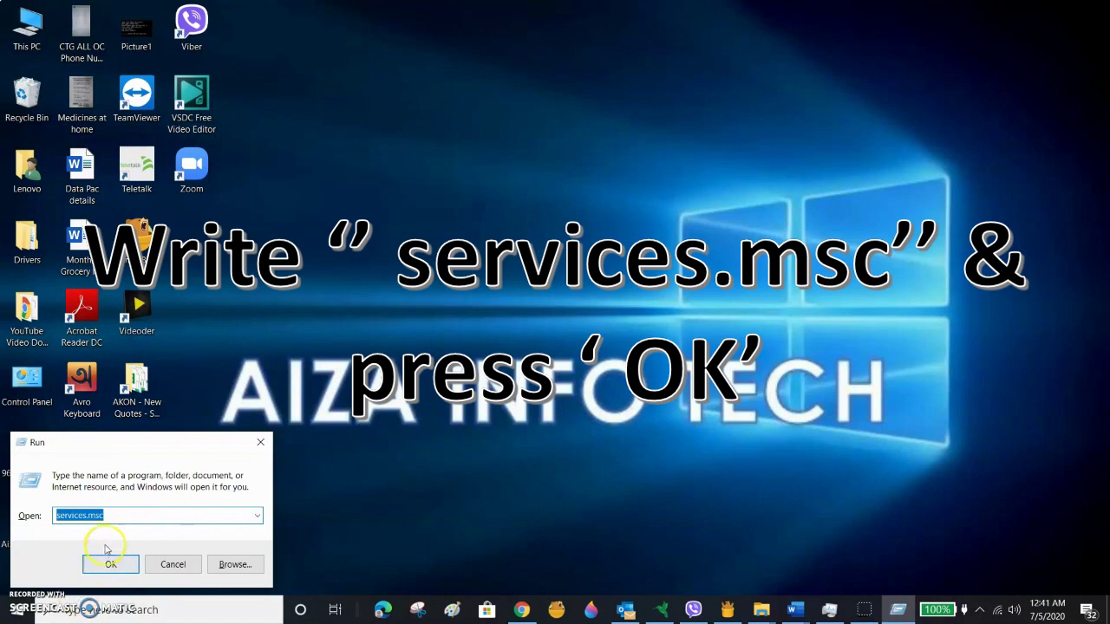
left_click(112, 516)
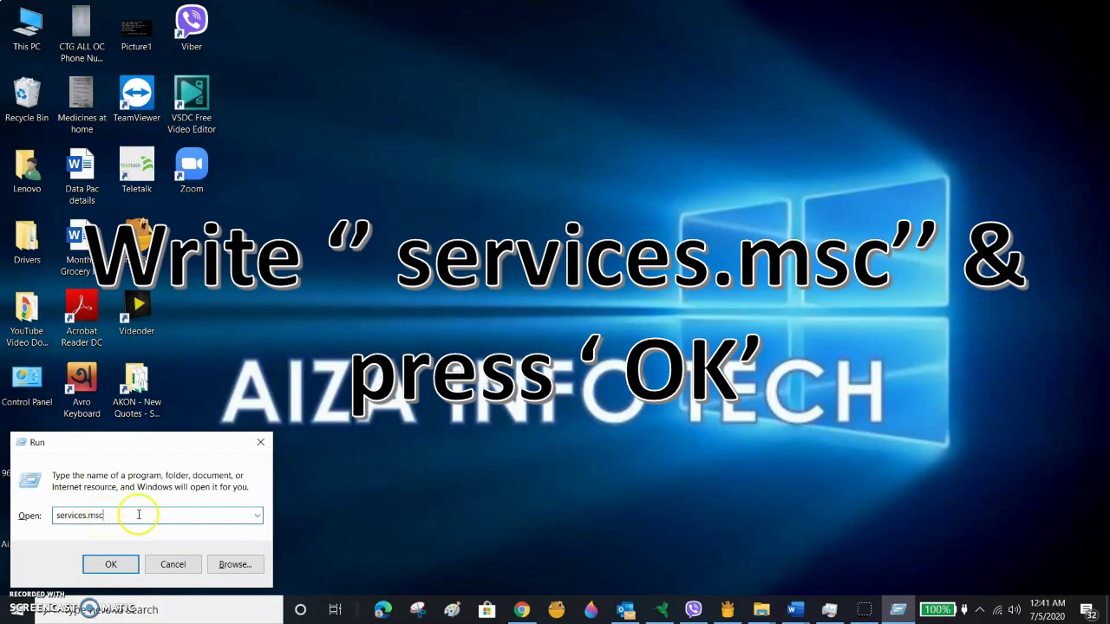
left_click(120, 565)
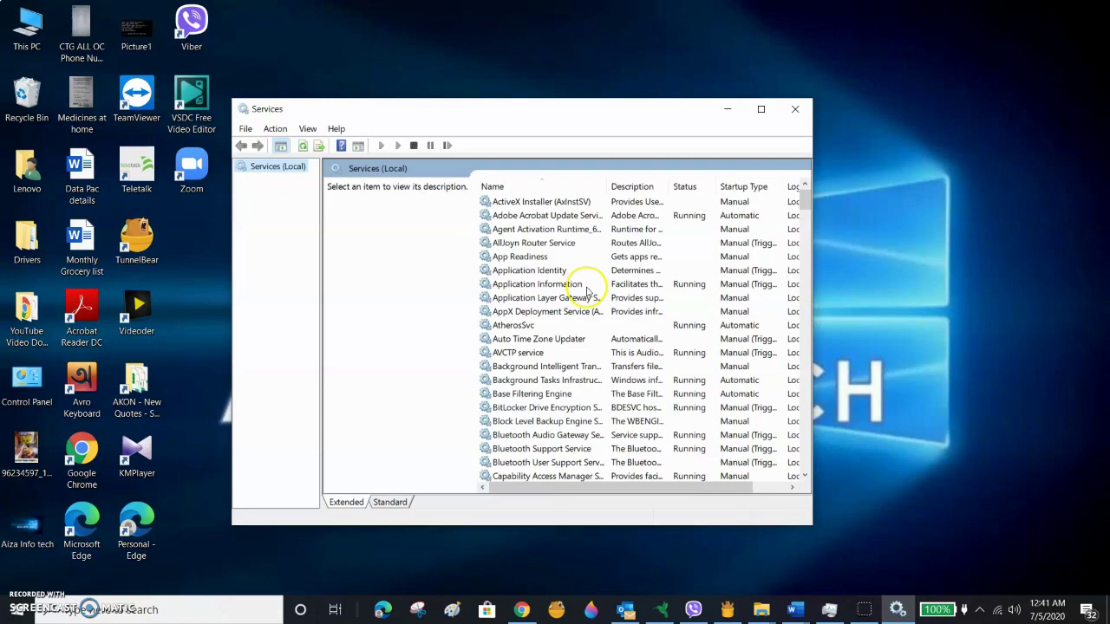
Step: Find SysMain in the services list and bring up its right-click actions menu
scroll(583, 308, "down", 5)
scroll(582, 308, "down", 20)
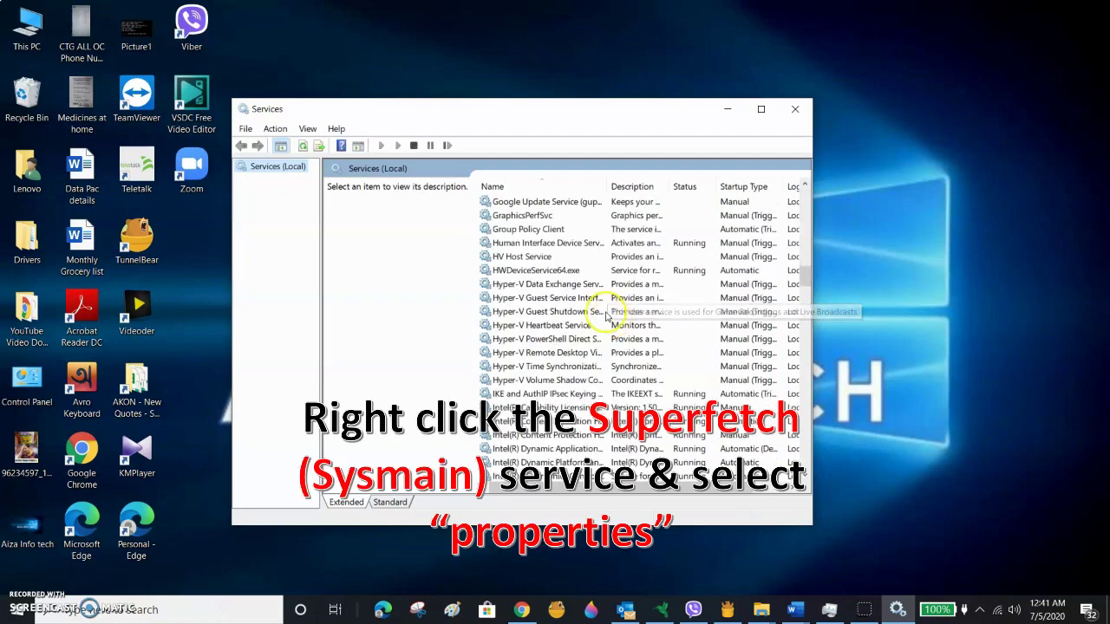
scroll(609, 340, "down", 13)
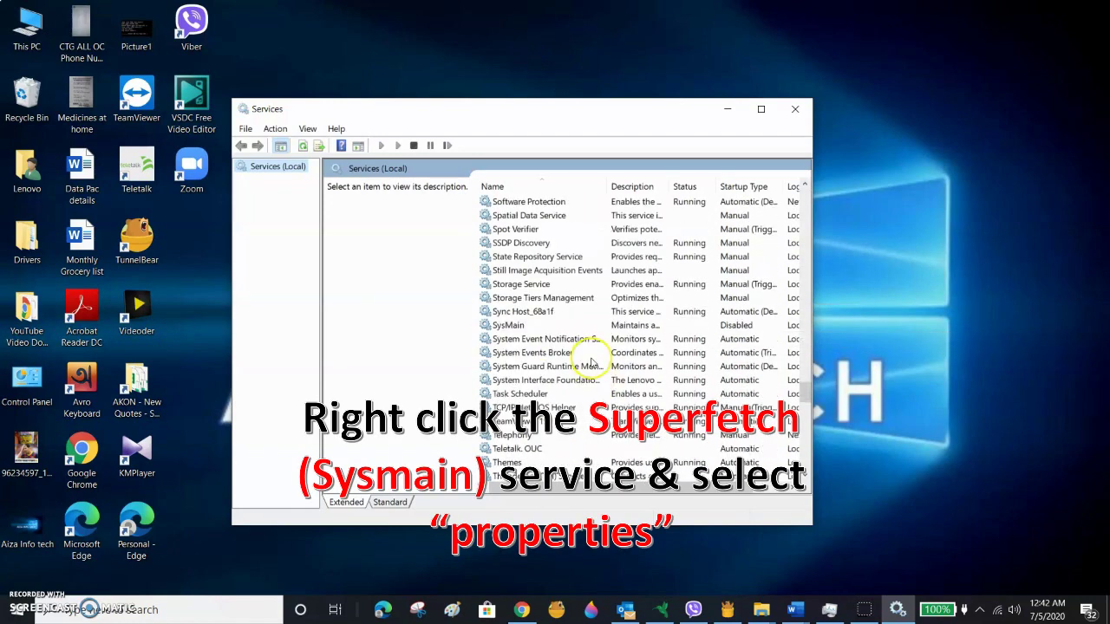
left_click(514, 327)
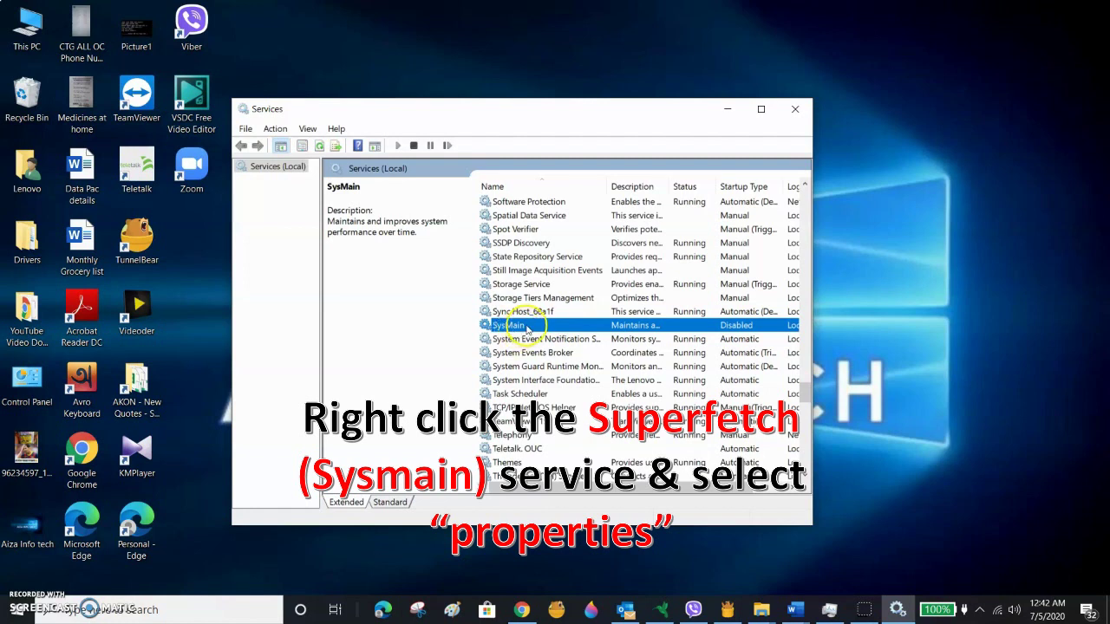
right_click(522, 331)
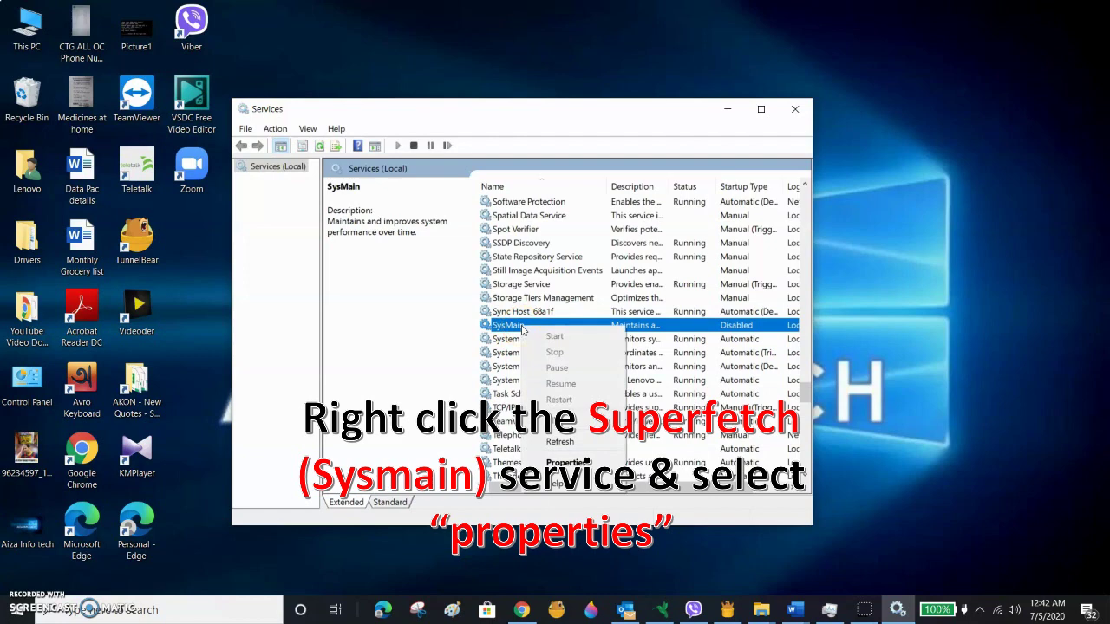
Step: In SysMain's properties, set Startup type to Disabled, apply, and close the dialog
left_click(559, 464)
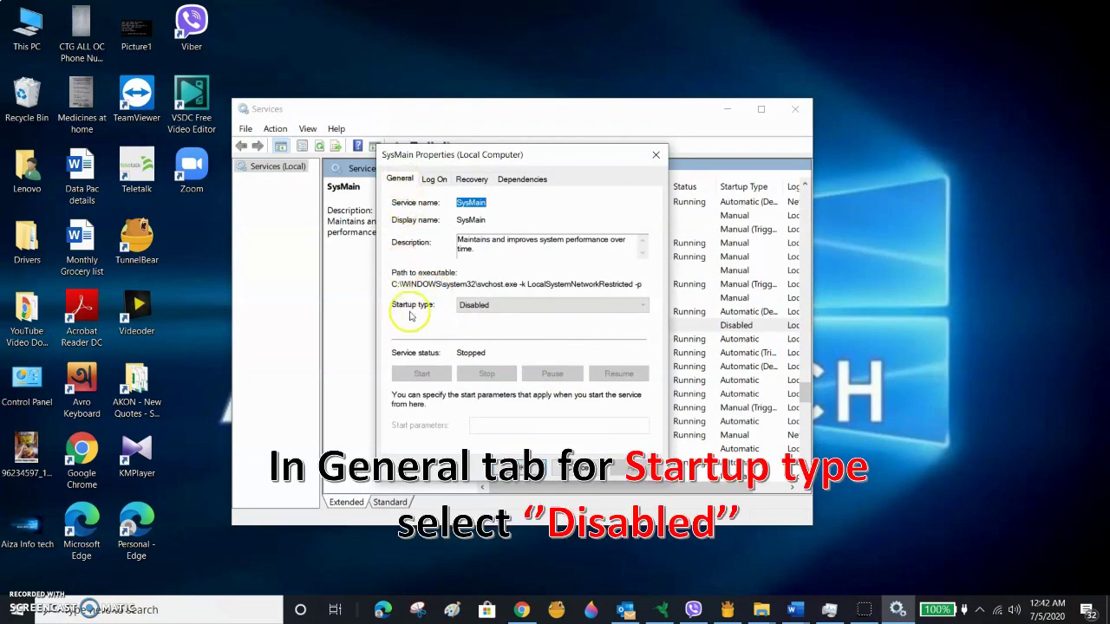
left_click(633, 305)
left_click(548, 347)
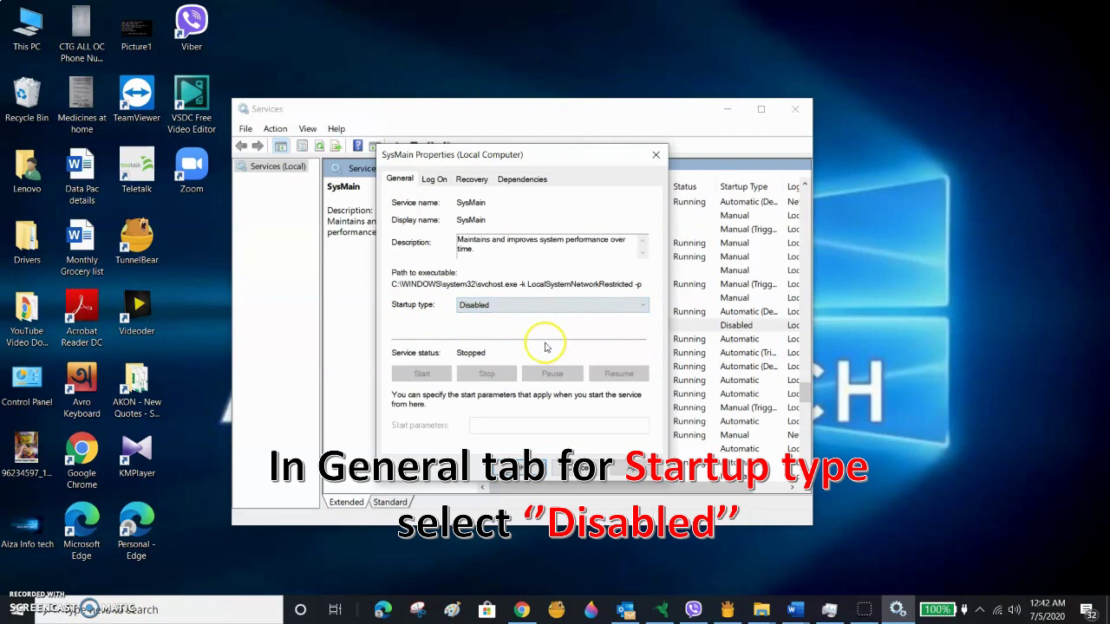
left_click(643, 307)
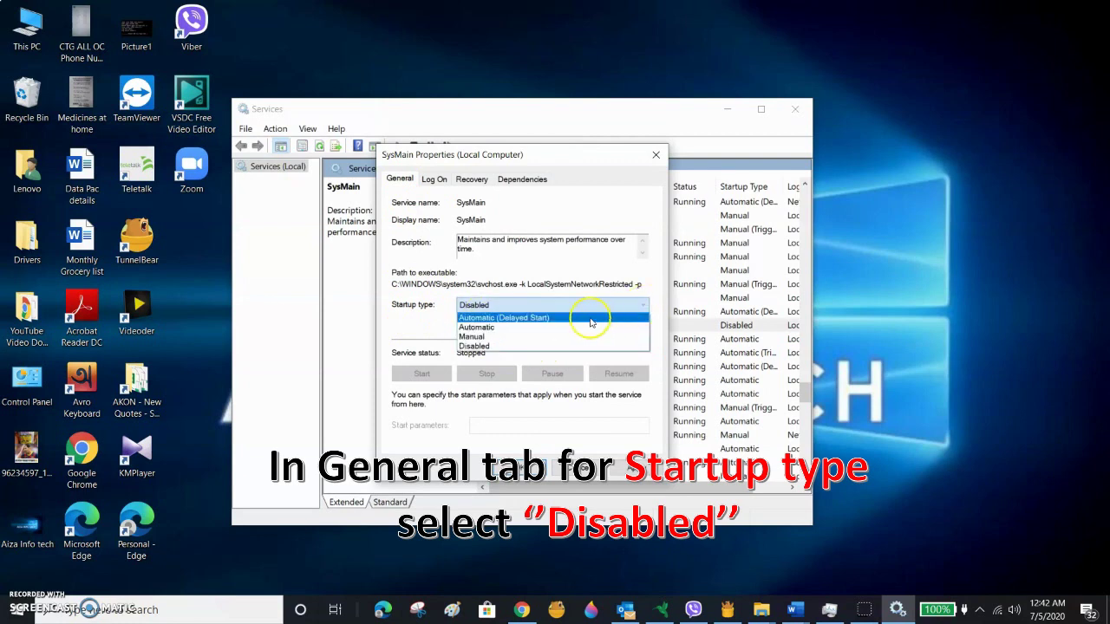
left_click(529, 346)
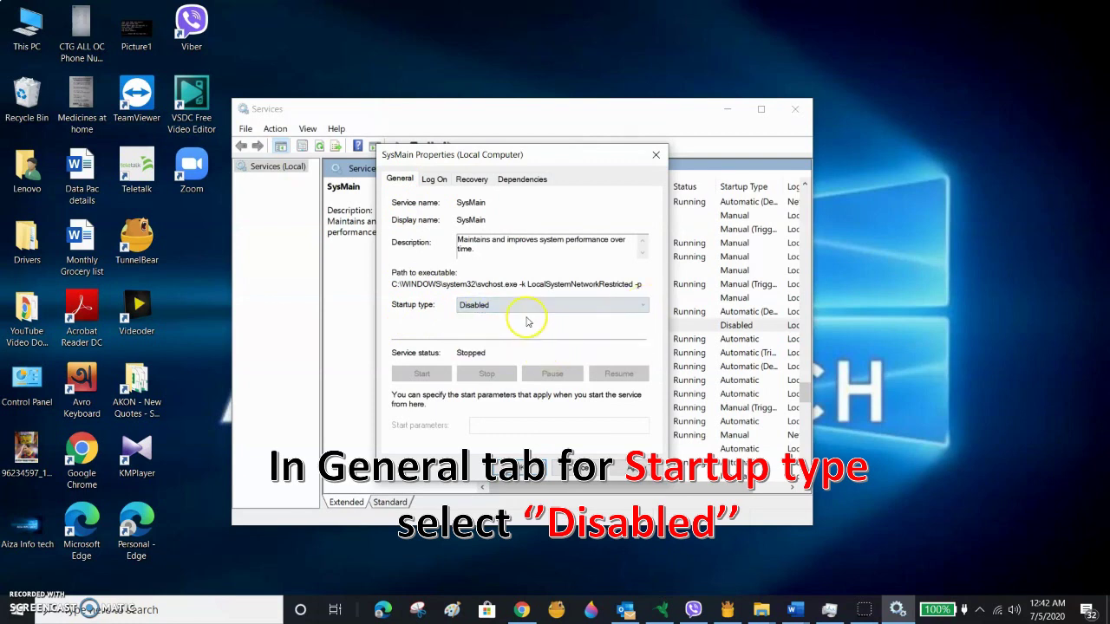
left_click(631, 471)
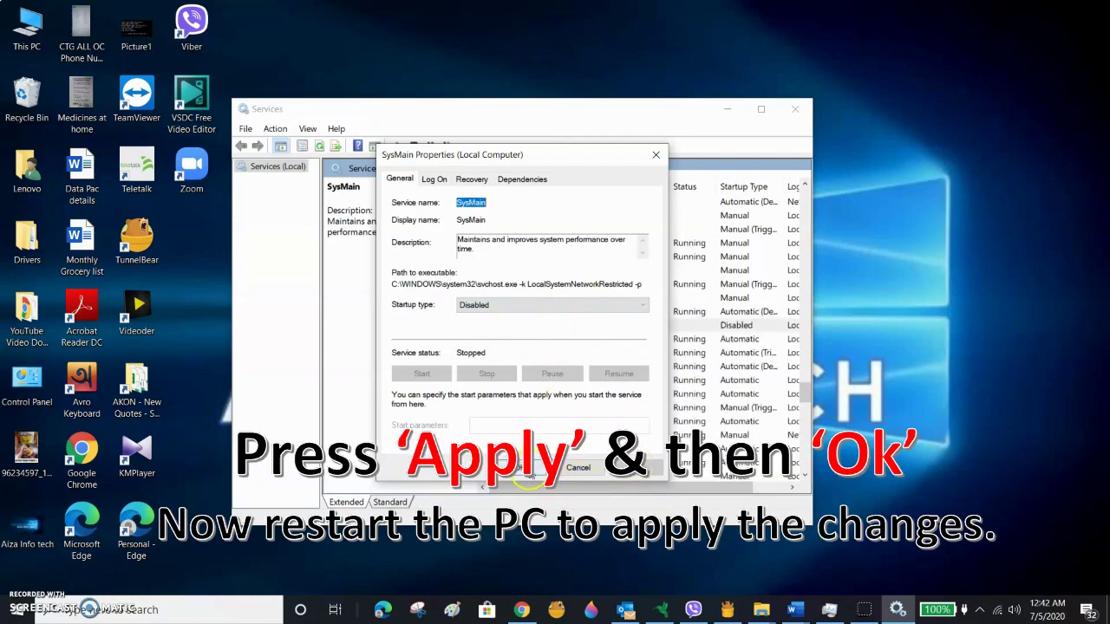
left_click(529, 470)
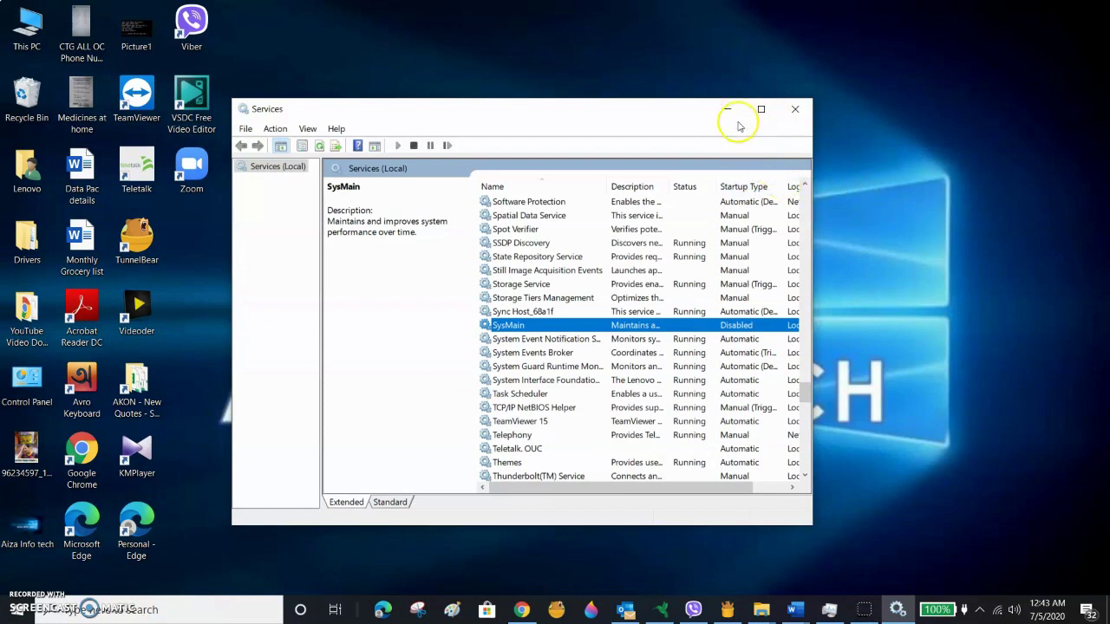
Step: Close Services and search Windows for 'device manager'
left_click(794, 109)
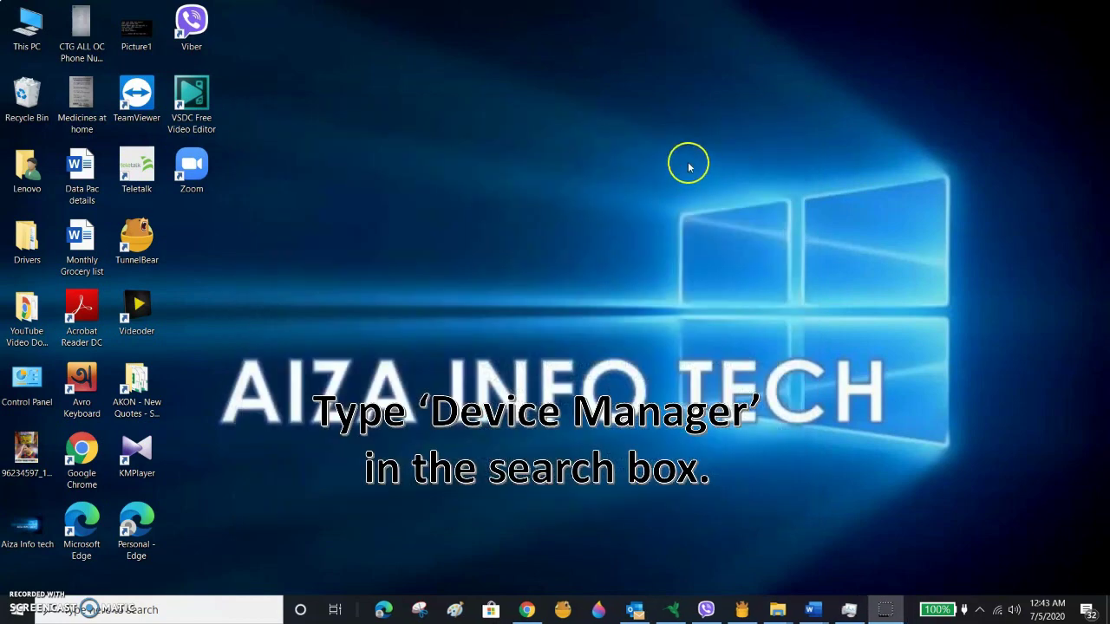
left_click(176, 611)
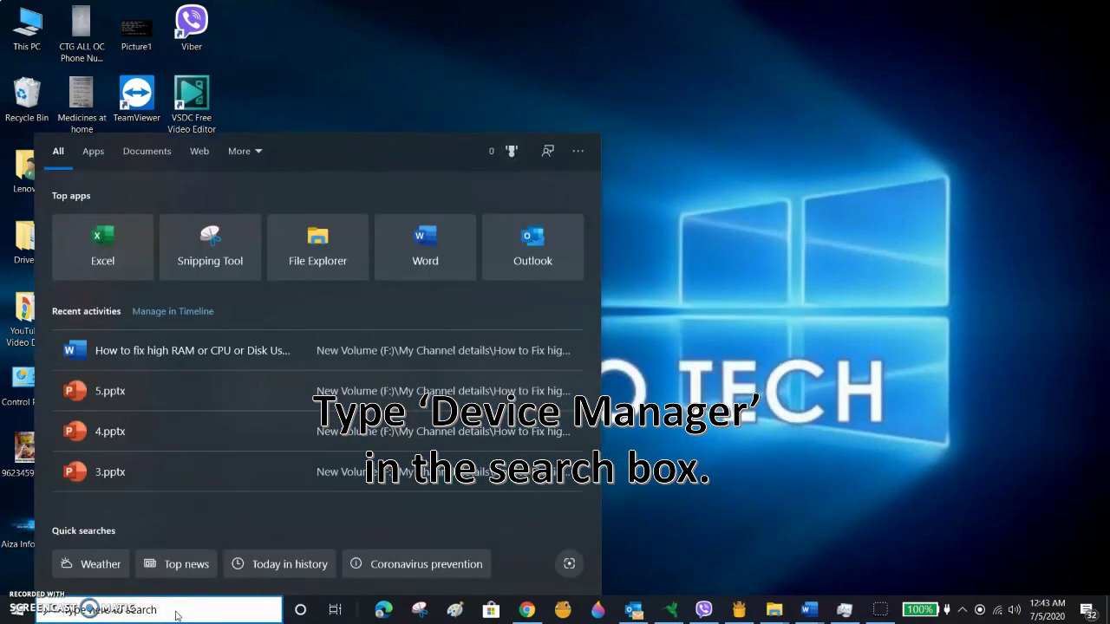
type("d")
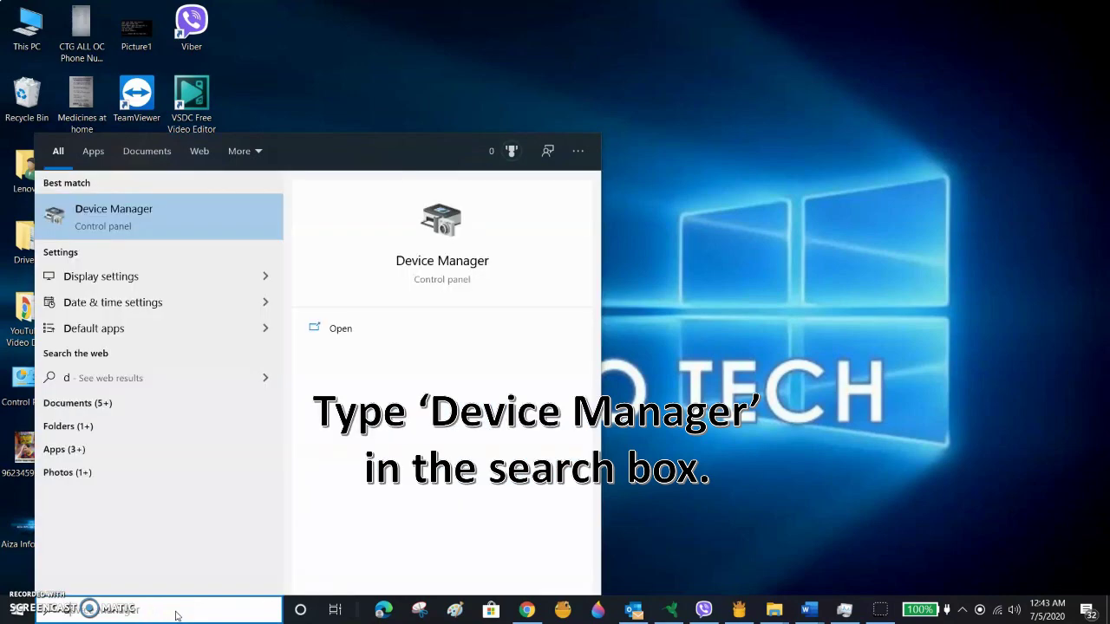
type("evice")
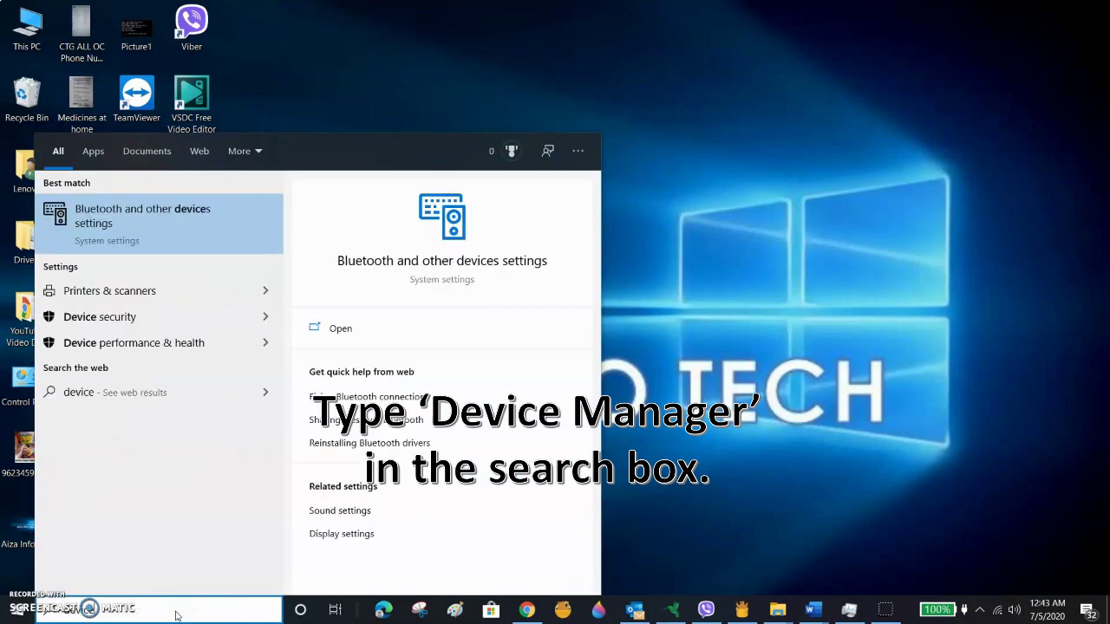
type(" manager")
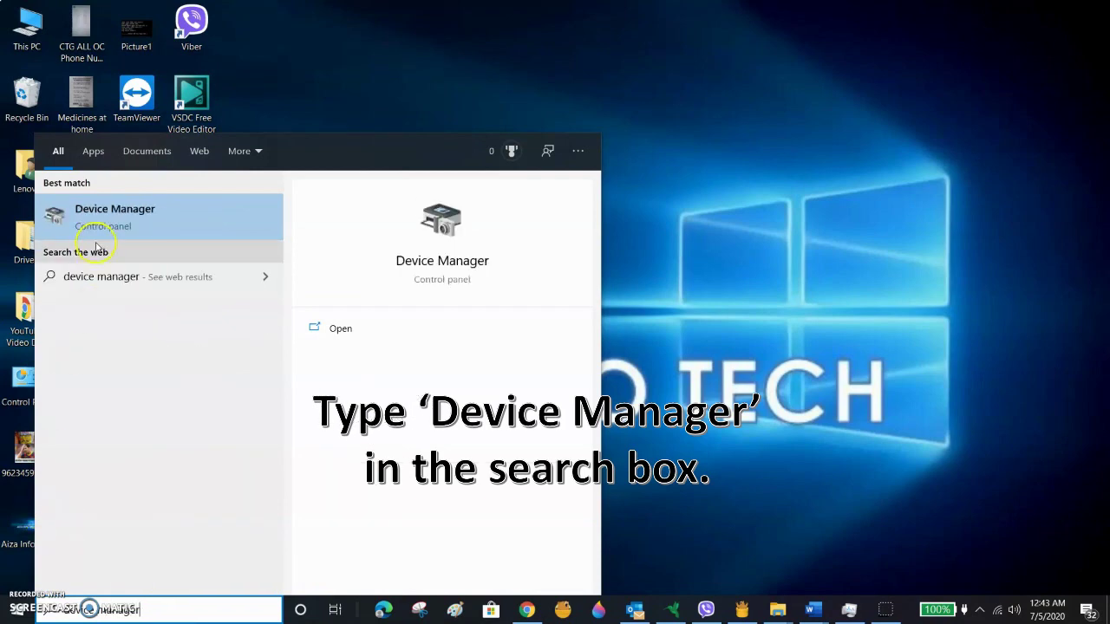
Step: Open Device Manager from the results, scan for hardware changes, then minimize it
left_click(119, 217)
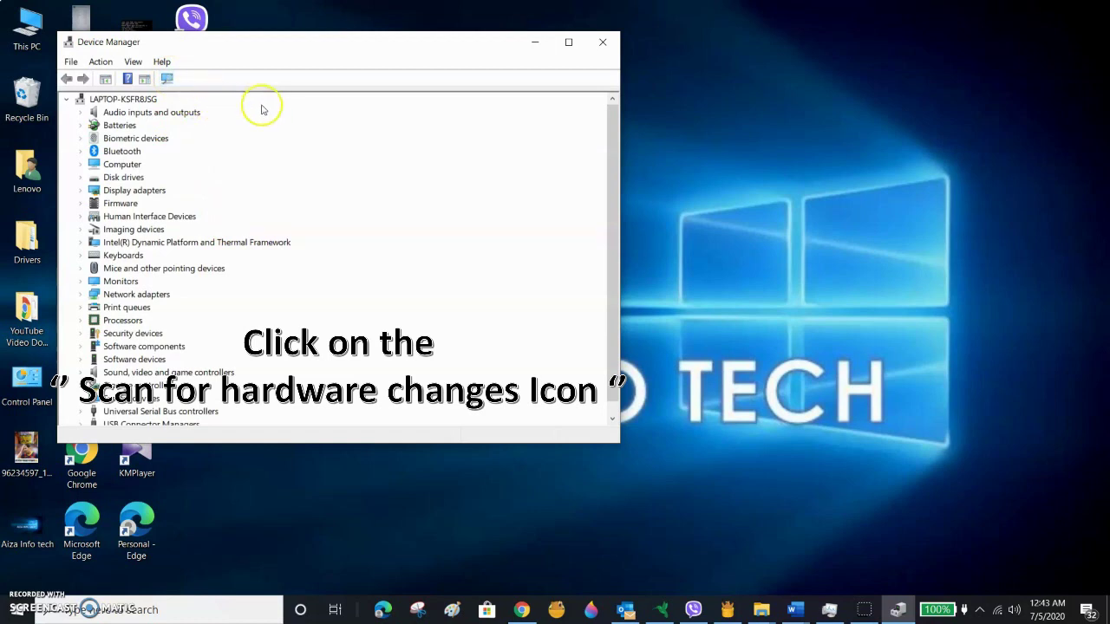
left_click(167, 80)
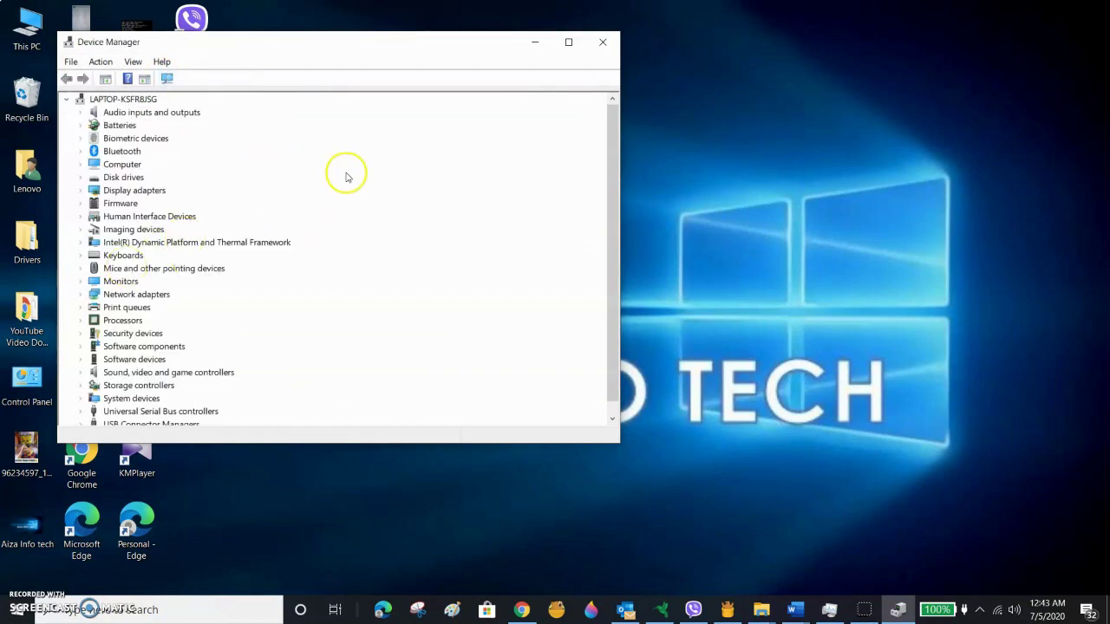
left_click(536, 41)
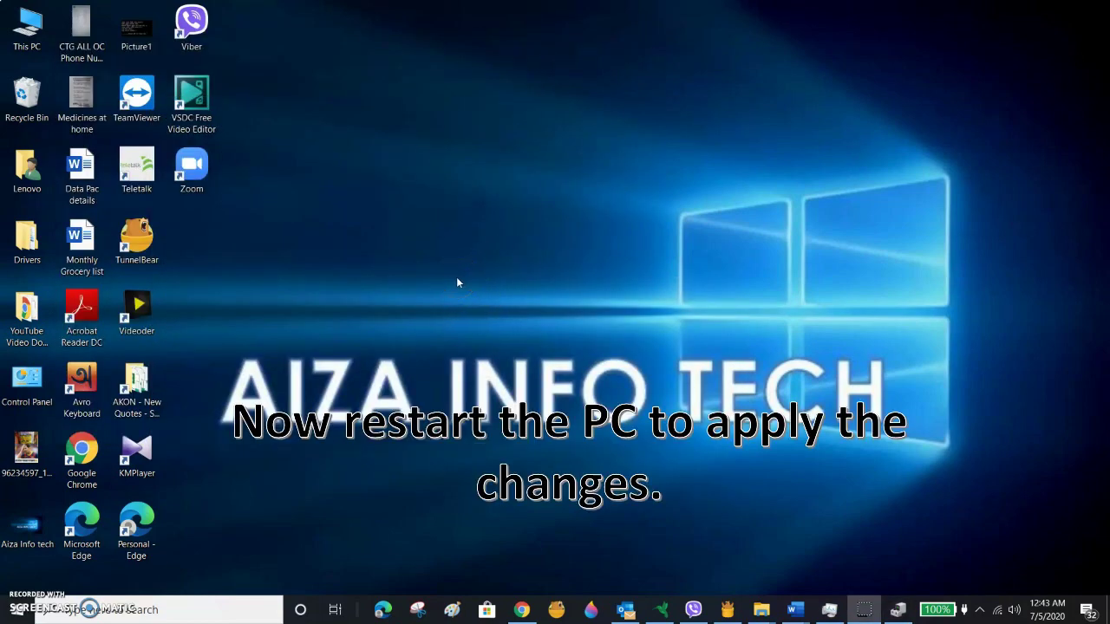
Step: Restore Task Manager from the taskbar to check memory usage (87%)
left_click(829, 610)
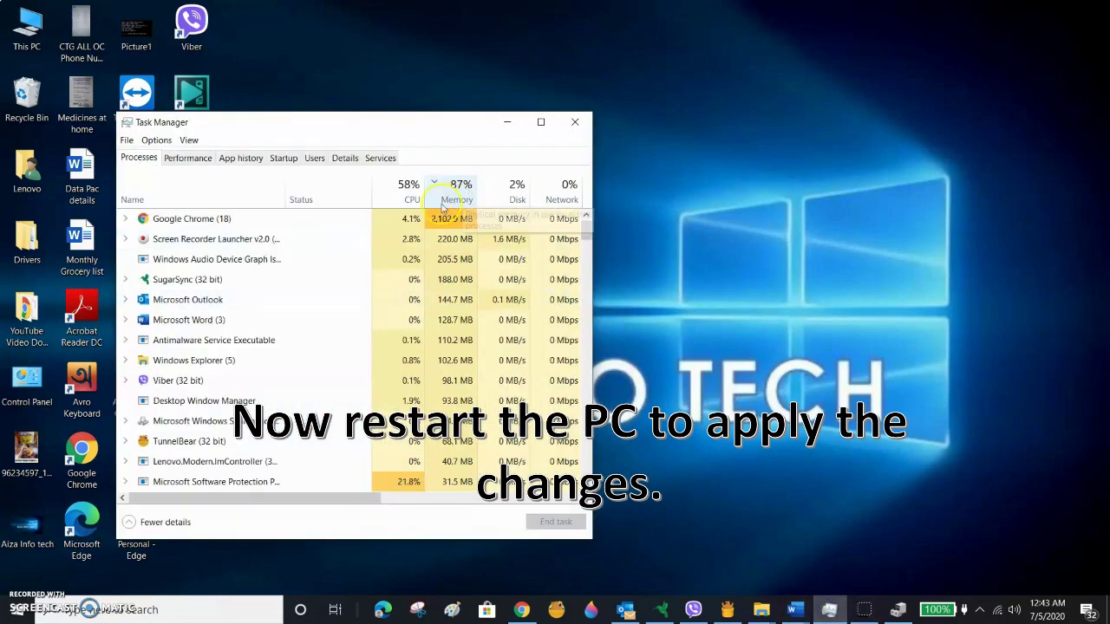